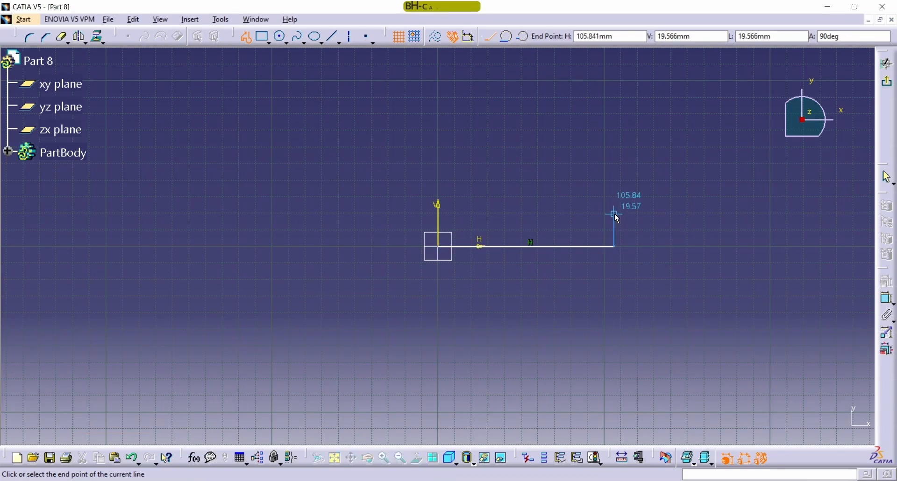
Complete the profile outline with a bar end about 20 mm high and an up-angled arm with an end edge about 27 mm long, closing at the origin.
click(615, 214)
click(439, 214)
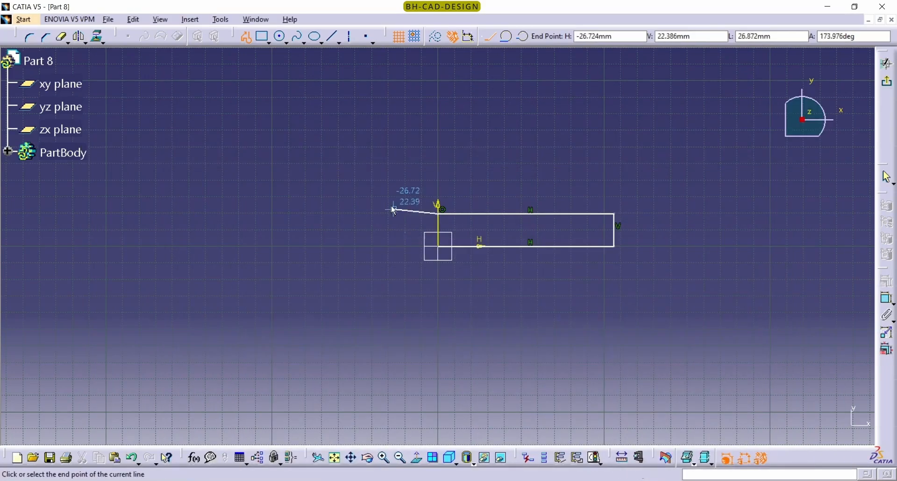
click(358, 174)
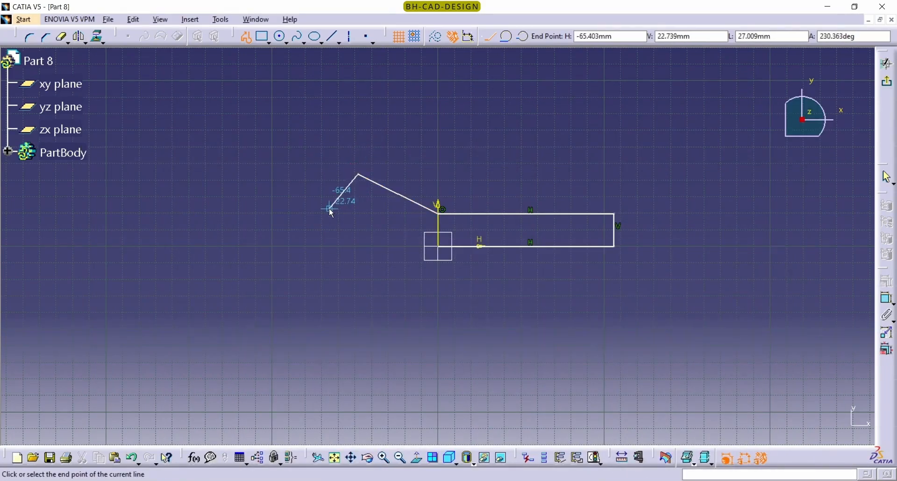
click(329, 209)
click(439, 247)
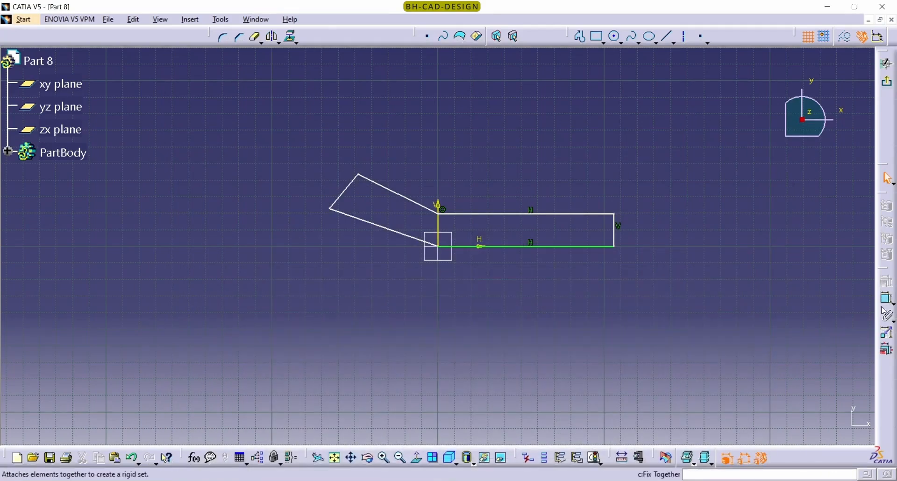
Dimension the bar's lower horizontal edge and set its length to 118 mm.
click(888, 316)
click(484, 247)
click(493, 312)
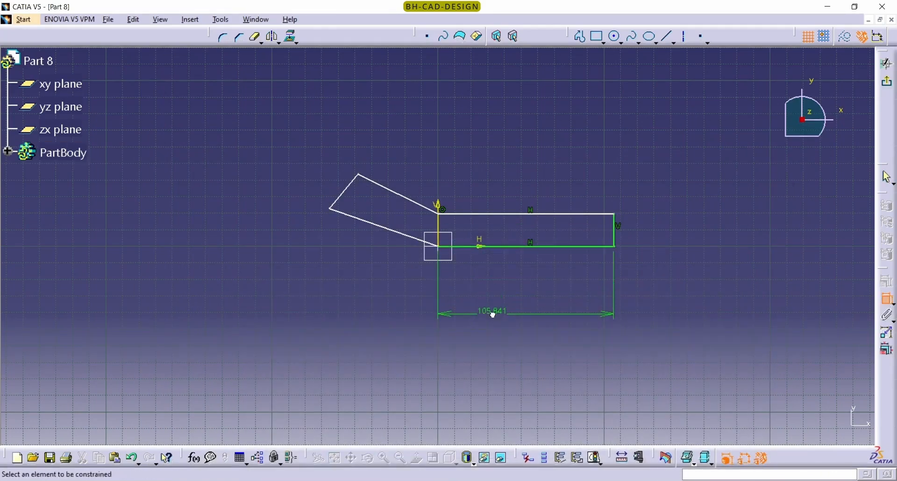
double_click(493, 317)
text(8)
key(Return)
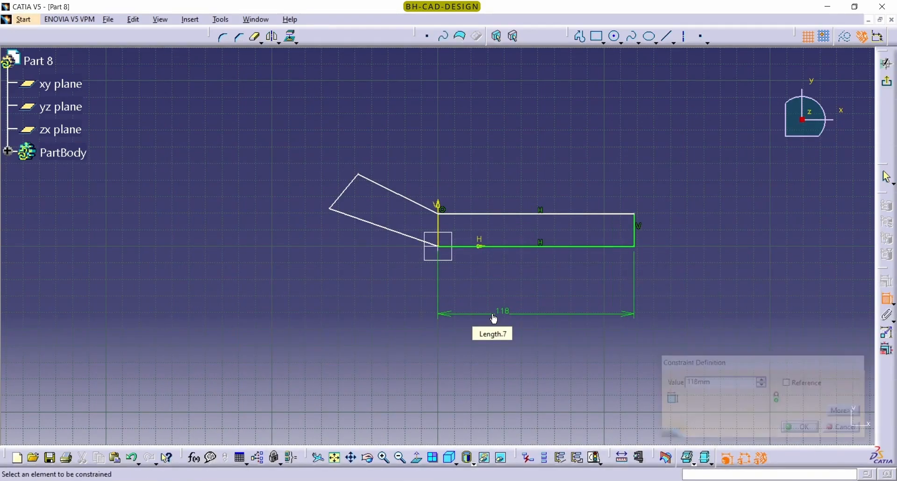
Dimension the bar's vertical end edge and set its height to 15 mm.
click(635, 236)
click(705, 304)
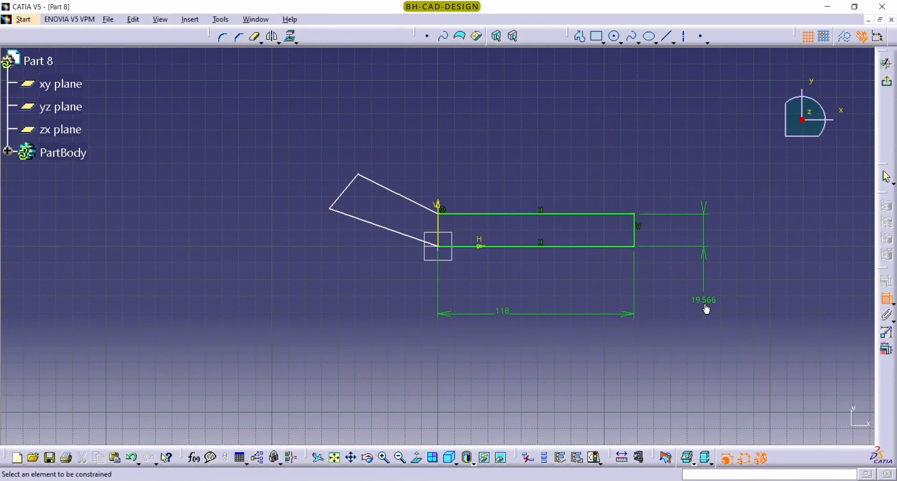
double_click(706, 306)
text(15)
key(Return)
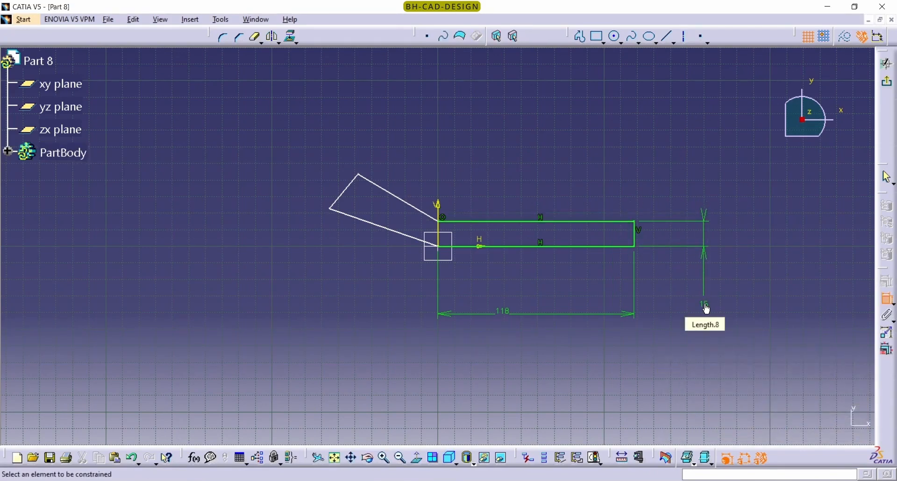
Check the reference drawing, return to CATIA and dimension the angled arm from the origin to its lower outer corner at 38 mm.
middle_drag(561, 267, 557, 228)
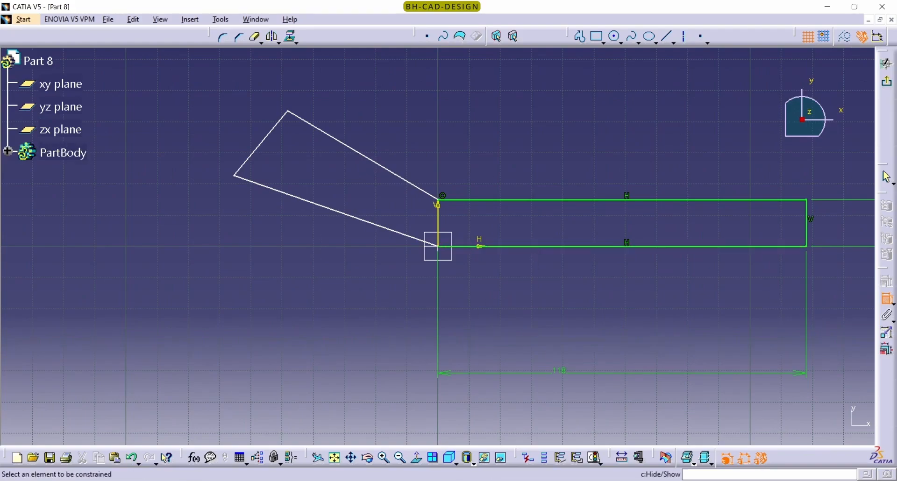
key(alt+Tab)
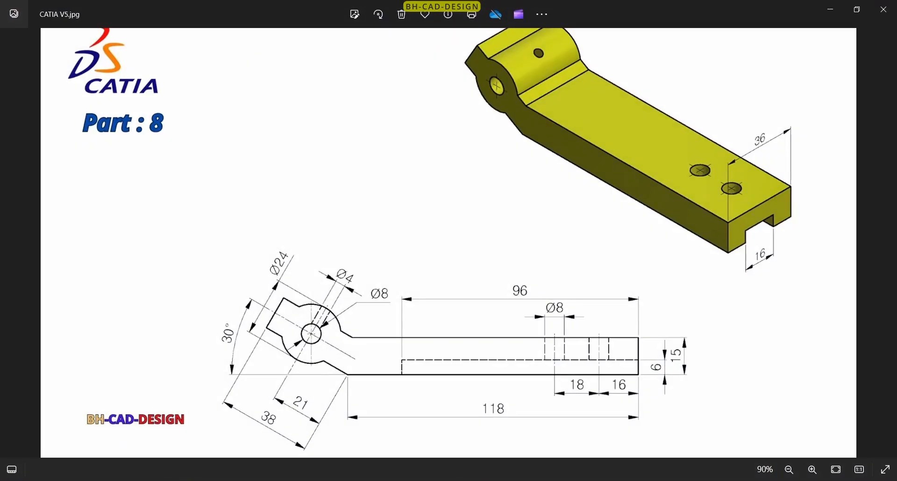
key(alt+Tab)
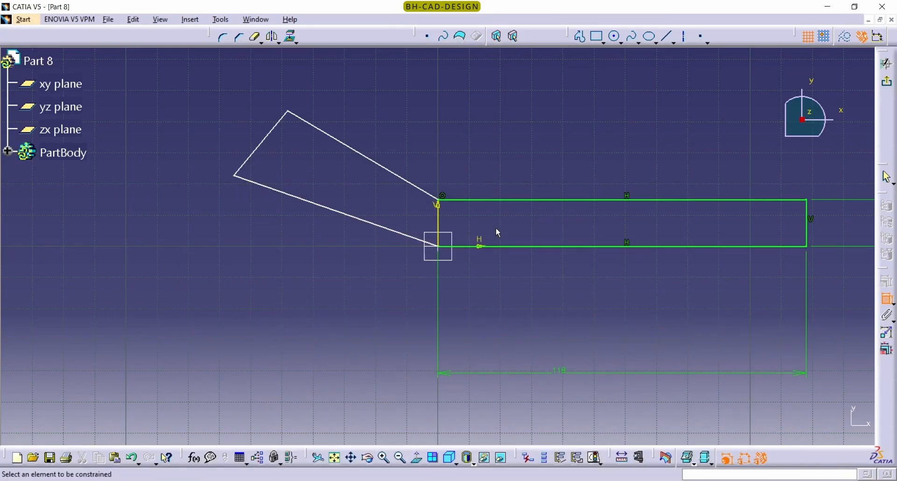
click(440, 247)
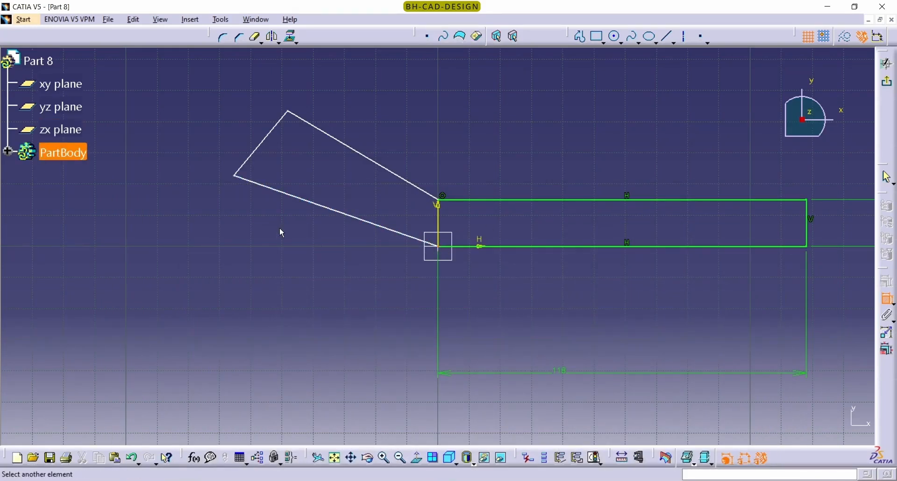
click(235, 184)
click(222, 298)
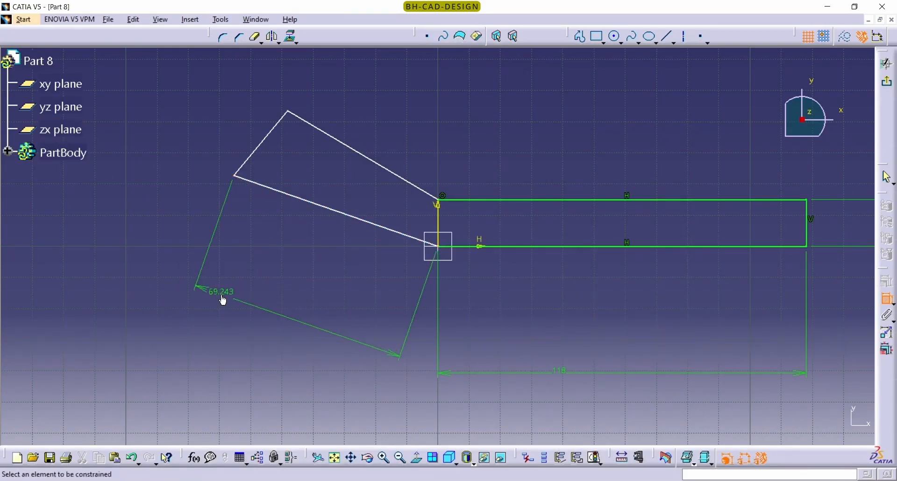
double_click(223, 300)
key(Return)
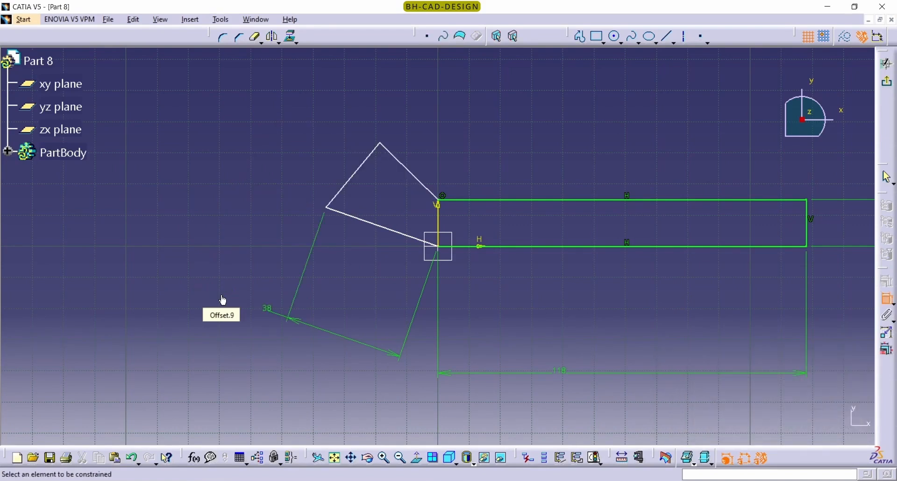
Add an angle dimension between the arm's lower edge and the bar's lower edge, and set it to 30 degrees.
click(377, 227)
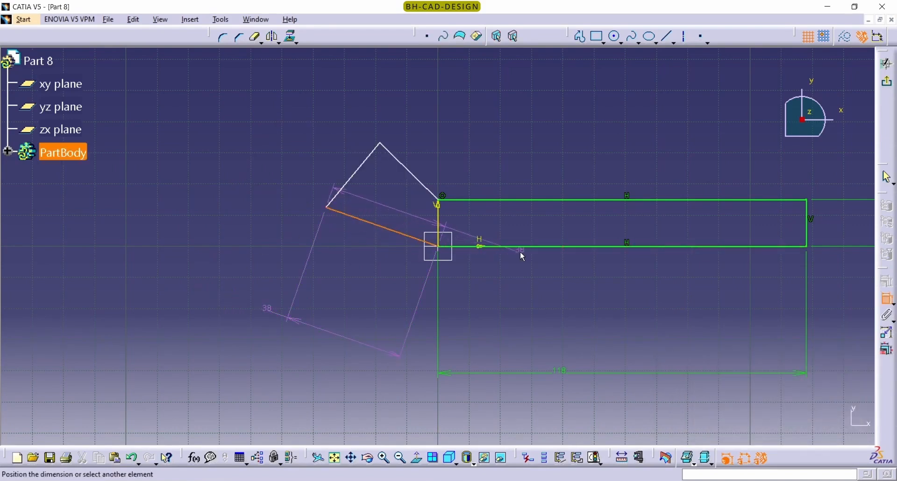
click(531, 247)
click(345, 230)
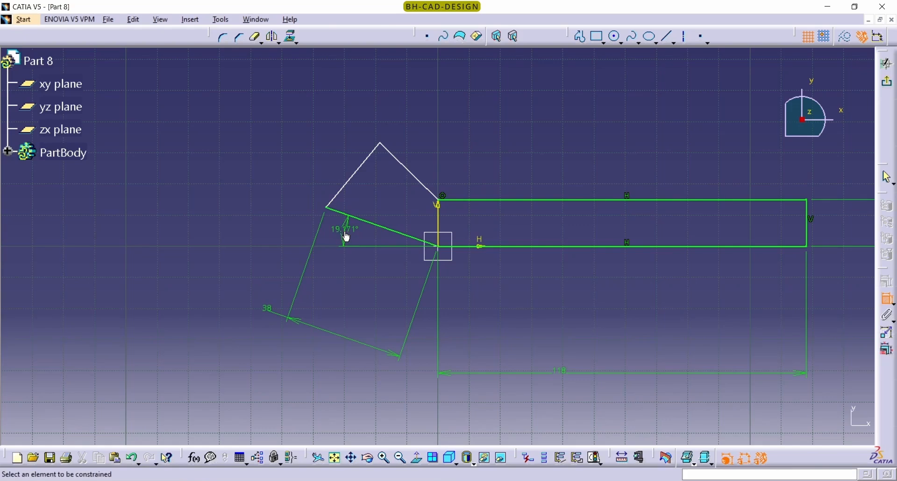
double_click(345, 235)
text(30)
key(Return)
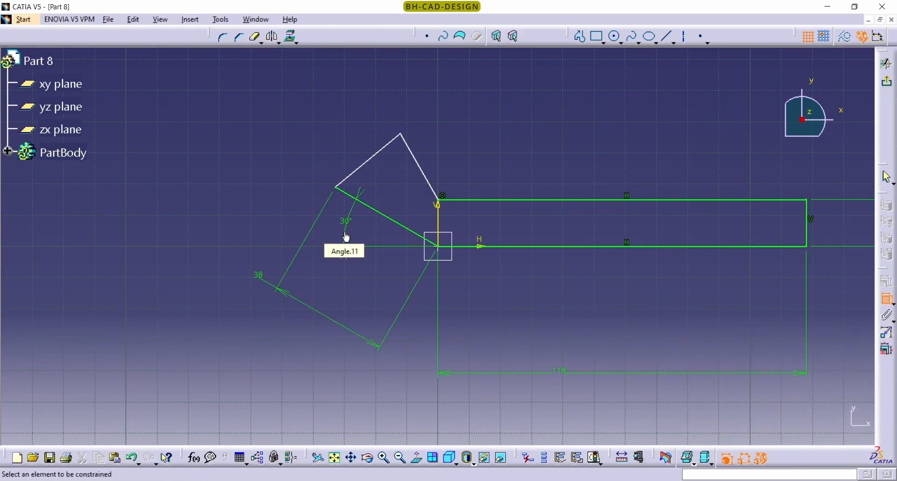
Constrain the arm's outer end edge perpendicular to the arm's lower edge.
click(366, 174)
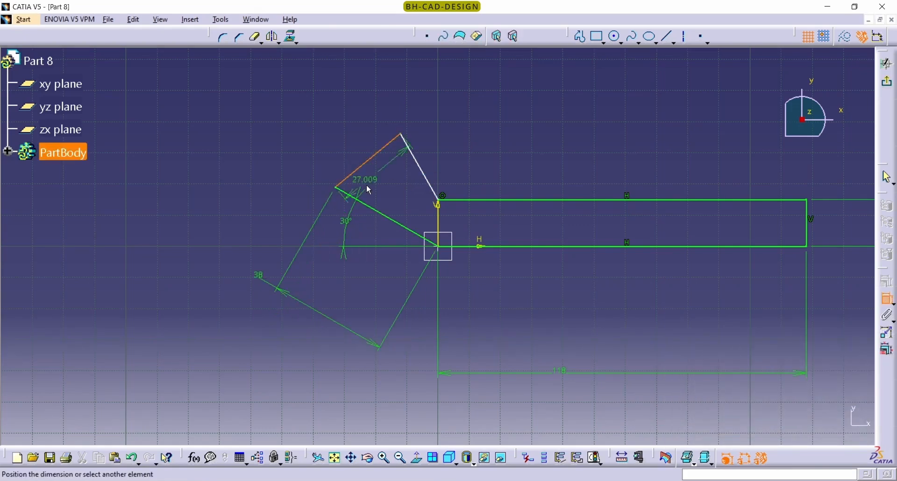
key(Escape)
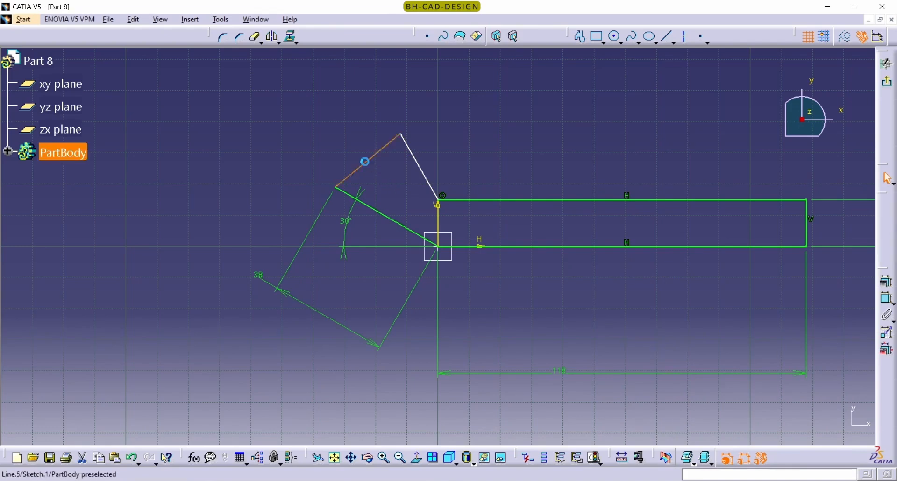
ctrl+click(381, 213)
click(888, 298)
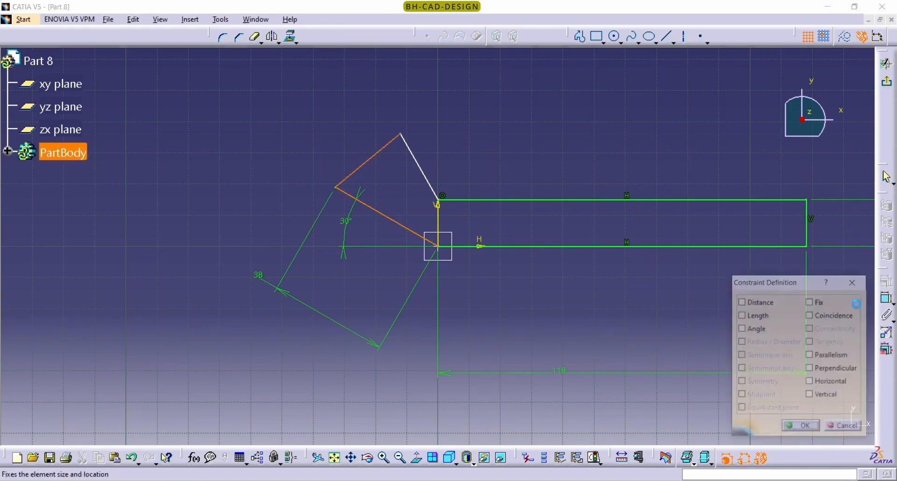
click(829, 370)
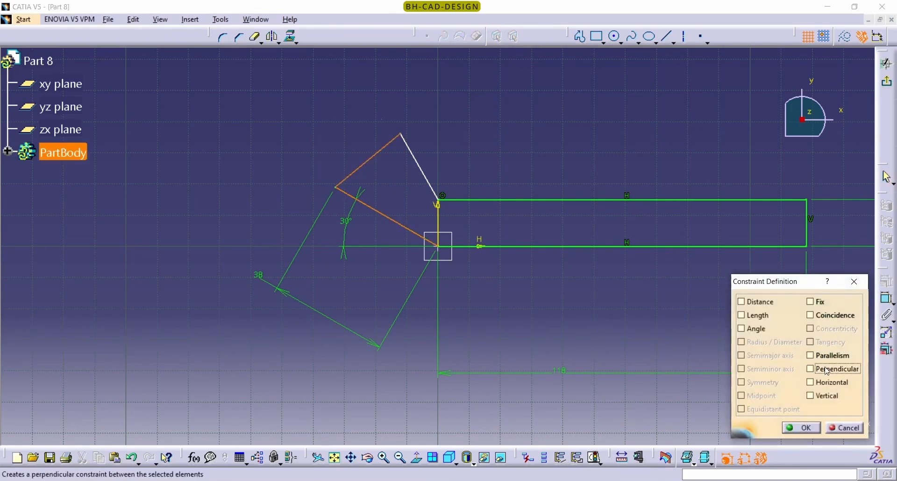
click(801, 428)
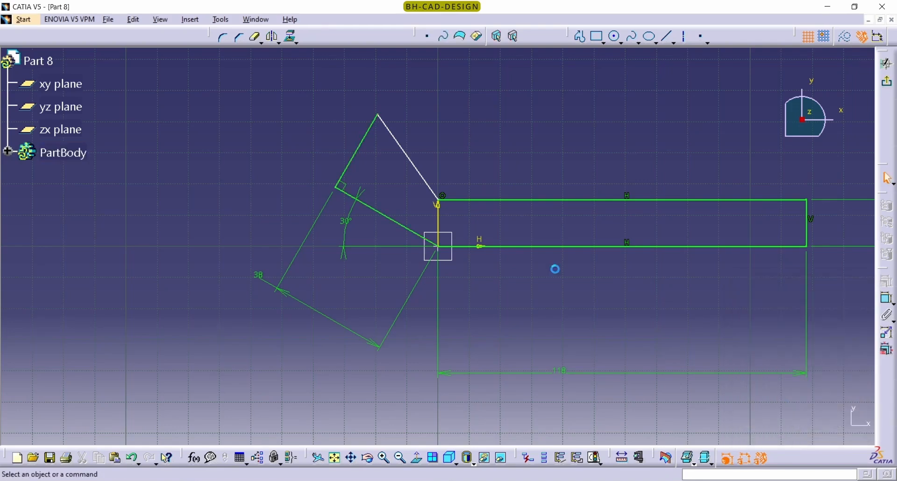
Constrain the arm's upper edge perpendicular to its outer end edge.
click(372, 124)
ctrl+click(402, 140)
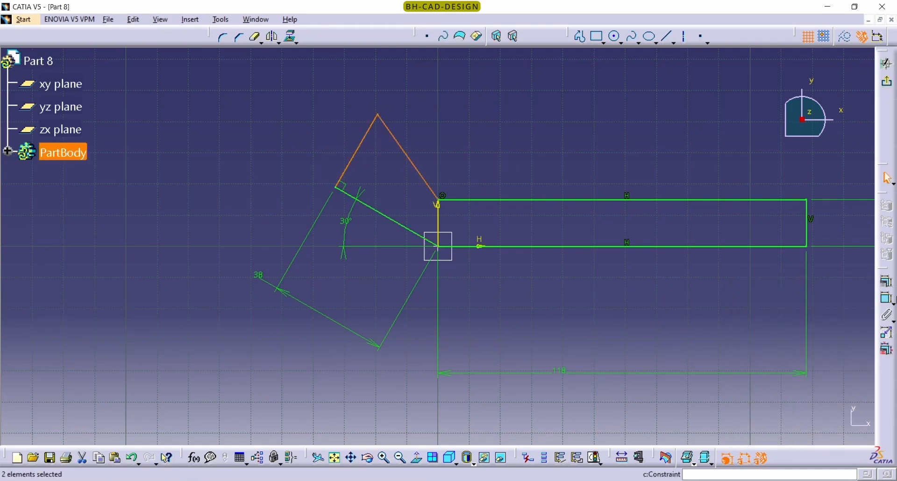
click(887, 298)
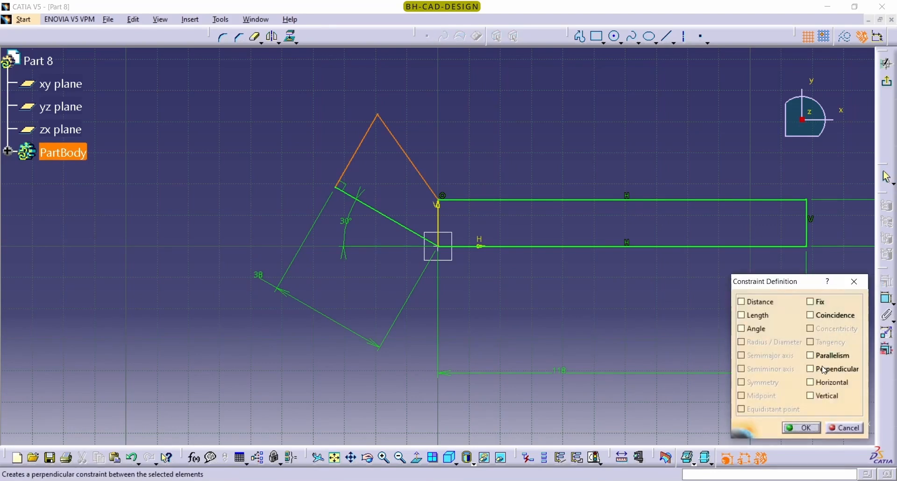
click(823, 371)
click(800, 429)
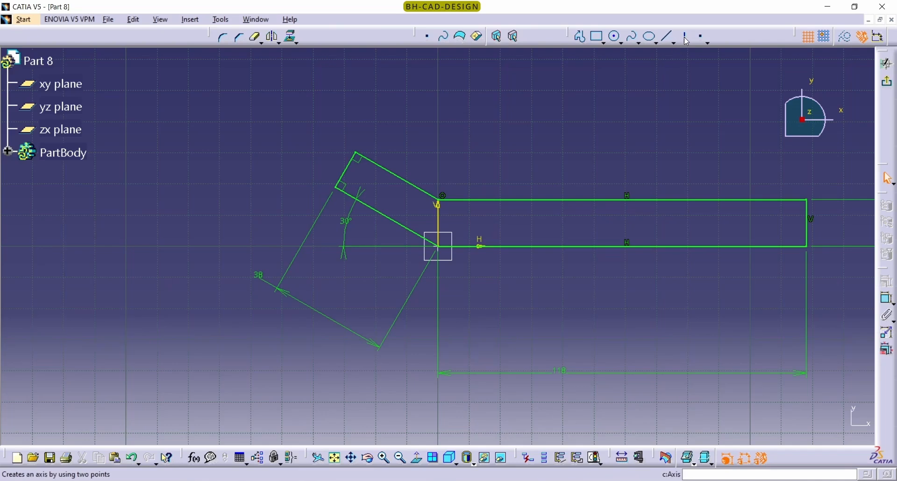
Draw an axis along the middle of the angled arm, from beyond its outer end to the vertical sketch axis.
click(667, 36)
click(298, 143)
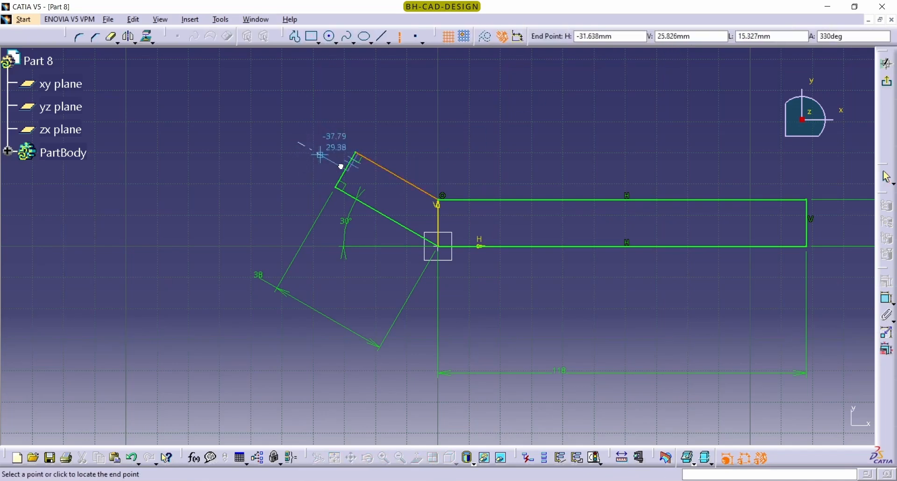
click(439, 220)
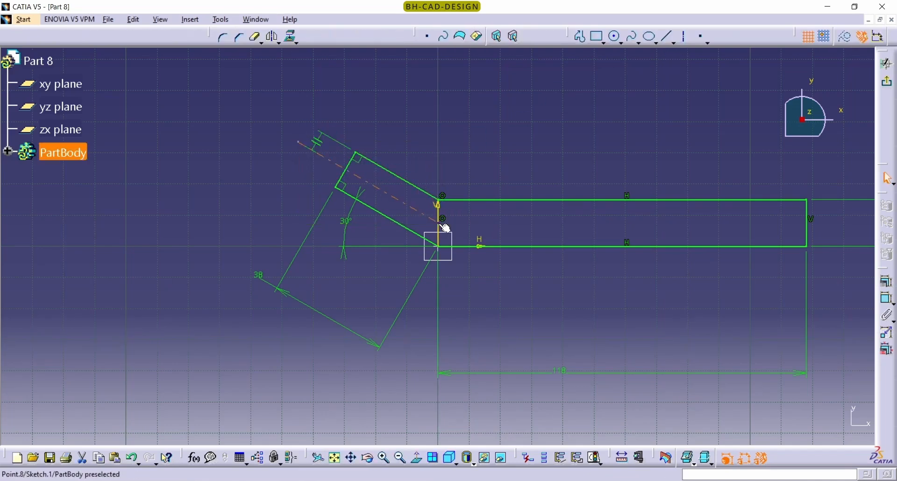
Apply a symmetry constraint to the arm's upper and lower edges about the arm's axis.
click(420, 117)
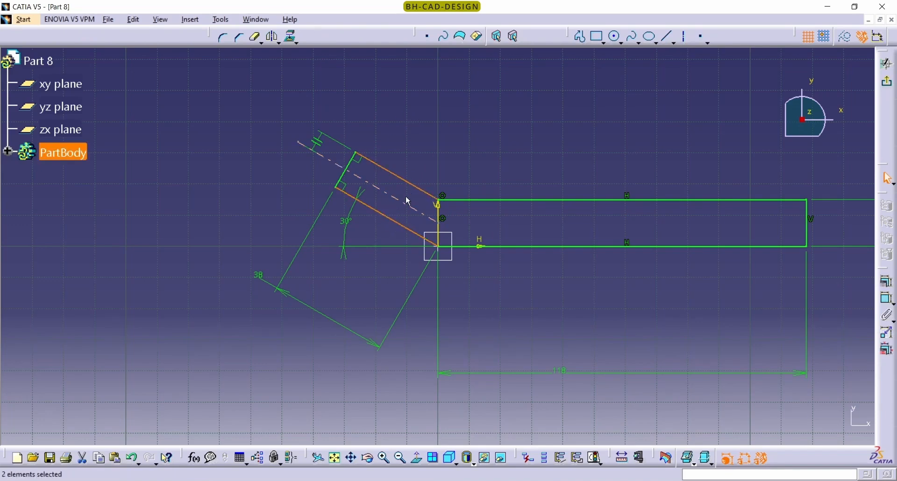
click(887, 298)
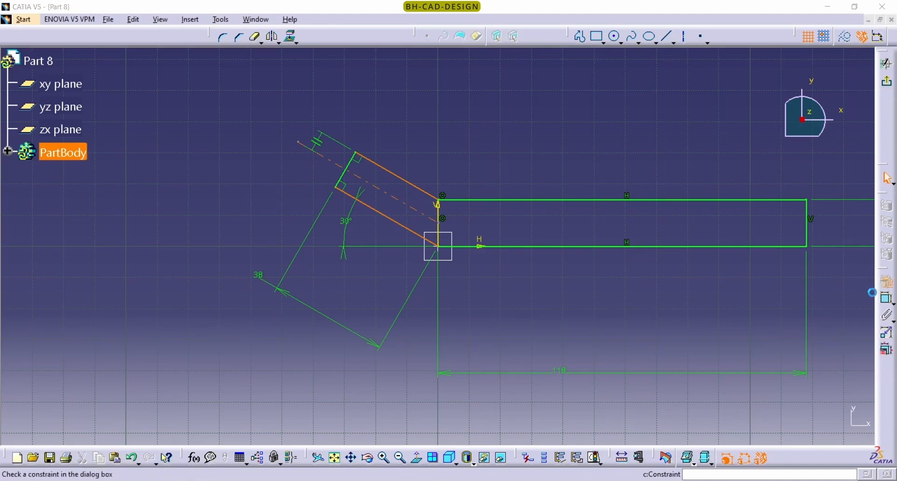
click(759, 383)
click(802, 428)
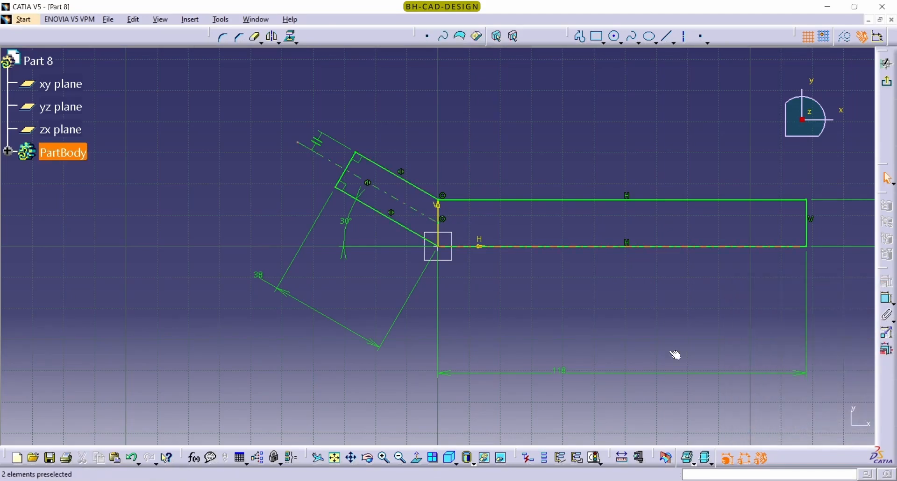
Sketch two concentric circles centred on the arm's axis: a small one inside the arm and a larger one crossing both arm edges.
click(617, 37)
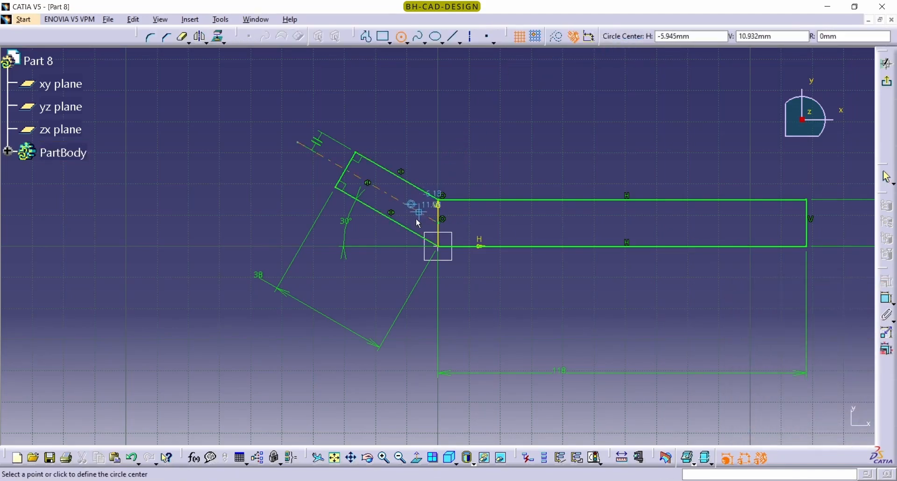
mouse_move(417, 218)
middle_down()
mouse_move(413, 126)
mouse_move(425, 267)
middle_up()
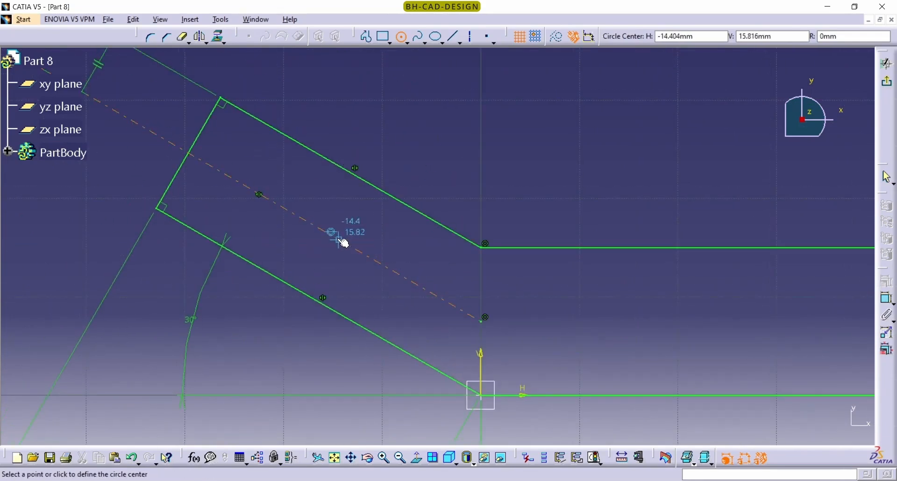
click(346, 237)
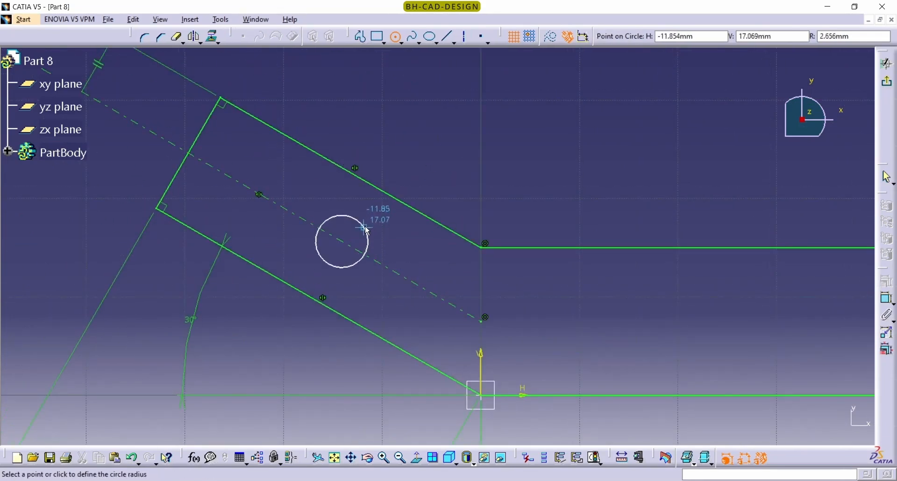
click(371, 219)
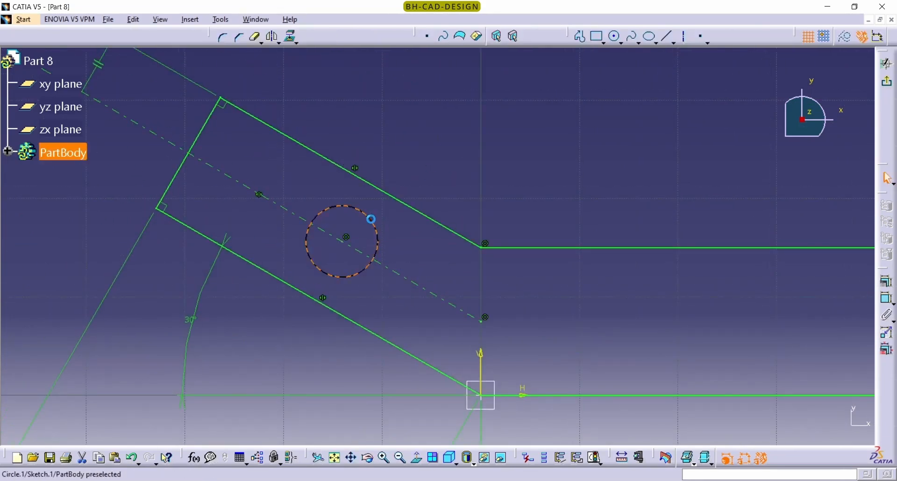
click(614, 40)
click(346, 237)
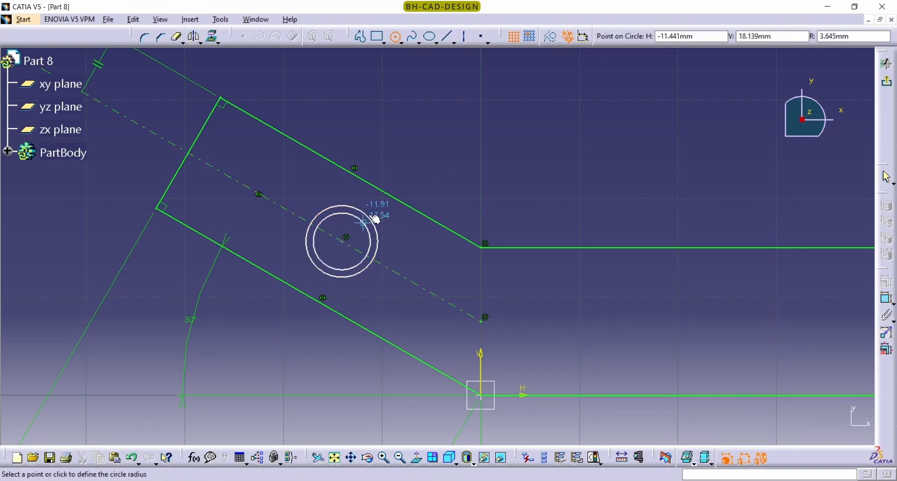
click(420, 175)
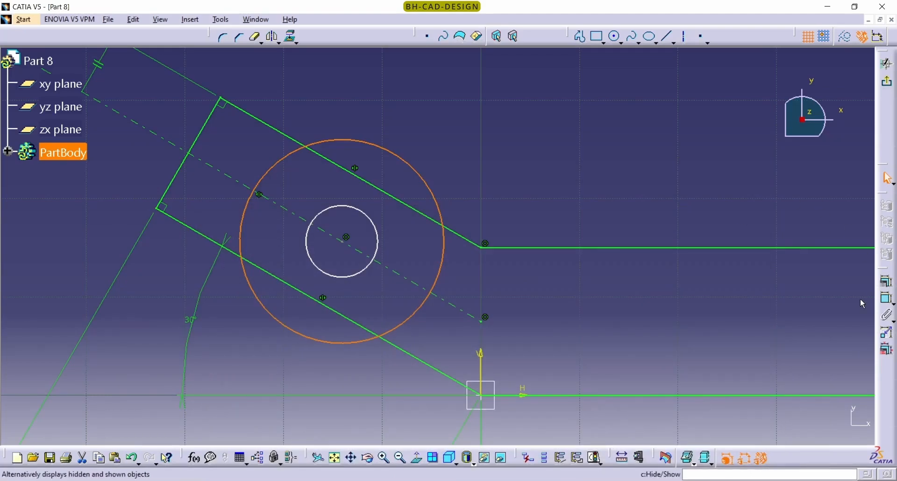
Dimension the larger circle on the angled arm with a diameter of 24 mm.
click(443, 241)
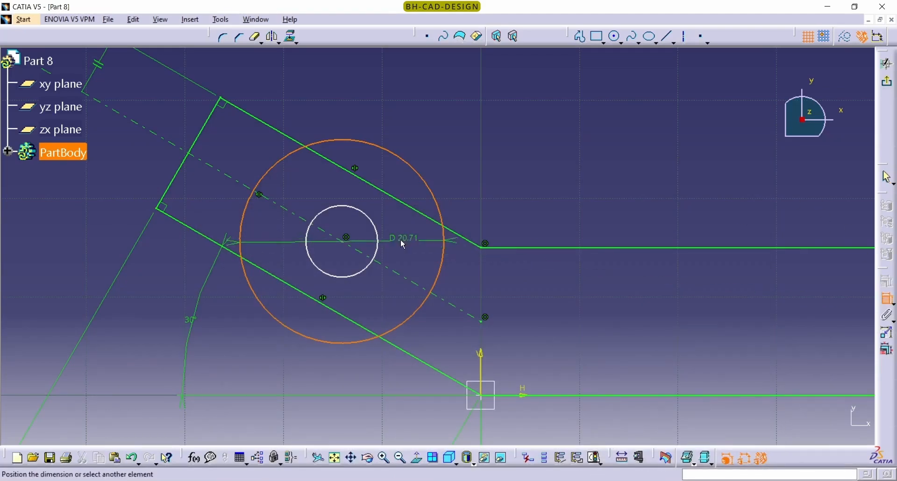
click(621, 143)
double_click(621, 145)
key(Return)
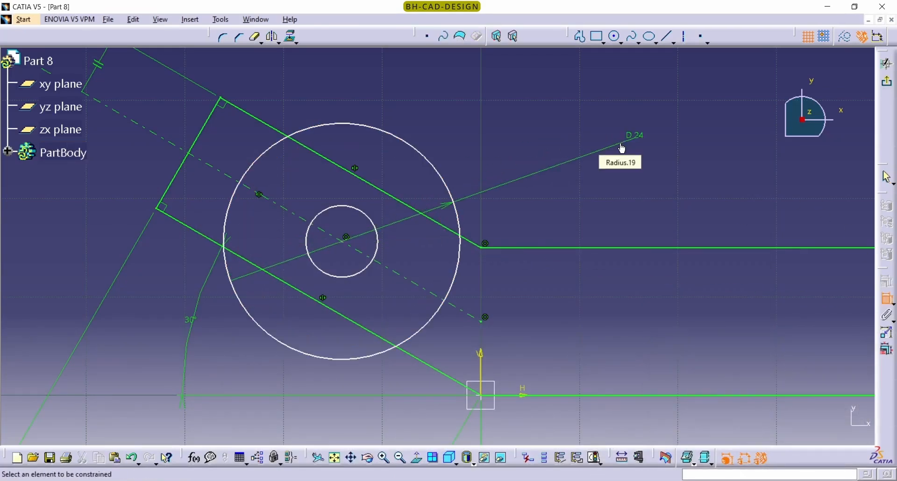
Dimension the small inner circle on the arm with a diameter of 8 mm.
click(379, 246)
click(505, 124)
double_click(506, 123)
text(8)
key(Return)
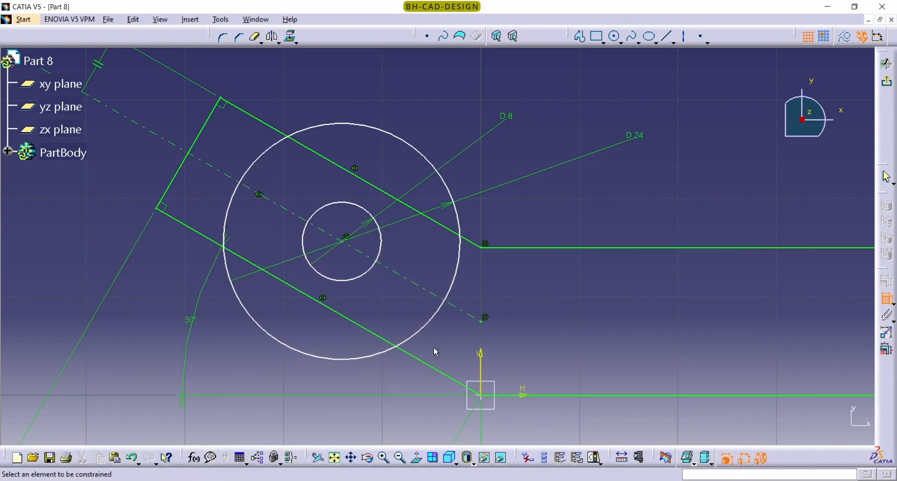
Constrain the distance between the circles' centre and the arm's lower corner at the sketch origin to 21 mm.
mouse_move(434, 347)
ctrl+middle_down()
mouse_move(455, 224)
mouse_move(496, 271)
mouse_move(576, 307)
ctrl+middle_up()
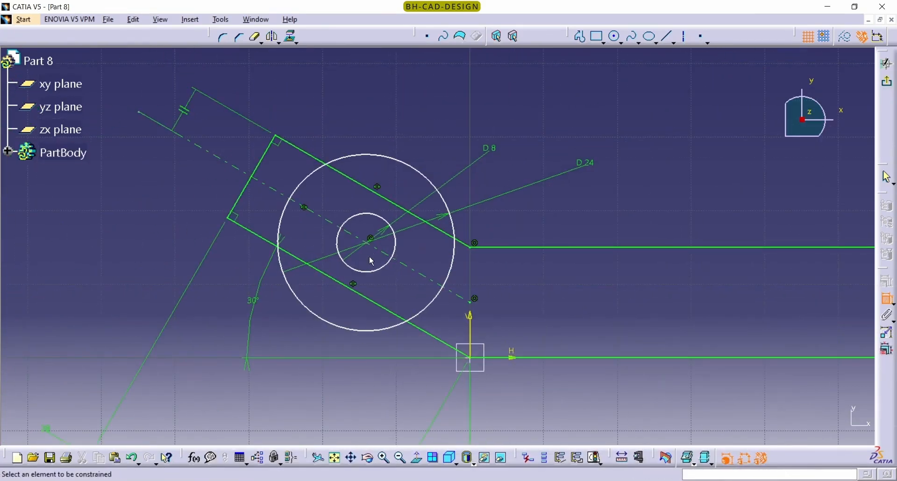
click(476, 361)
double_click(352, 409)
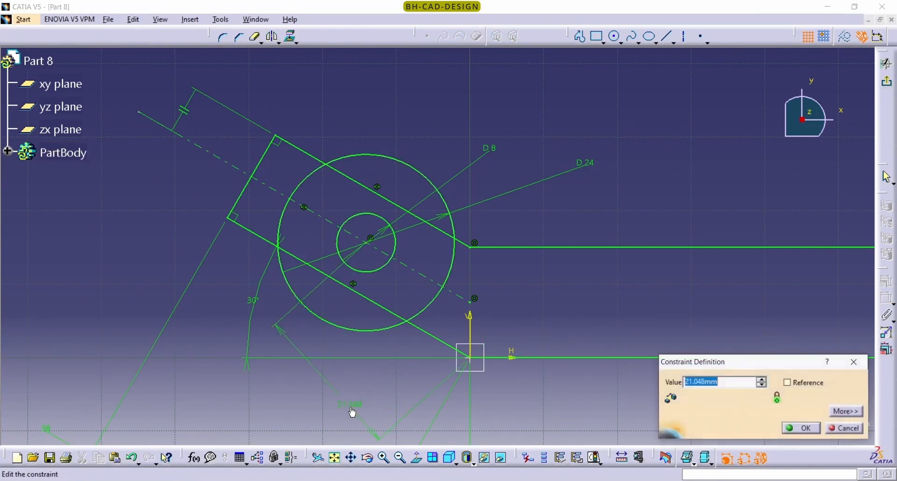
text(21)
key(Return)
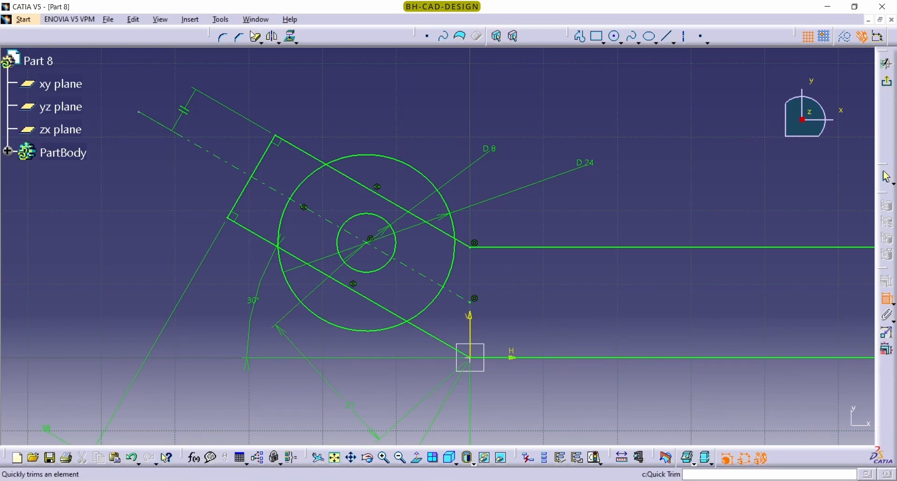
Quick-trim the arm's edges inside the larger circle and the circle's arcs lying within the arm, leaving one continuous hinge outline.
click(262, 41)
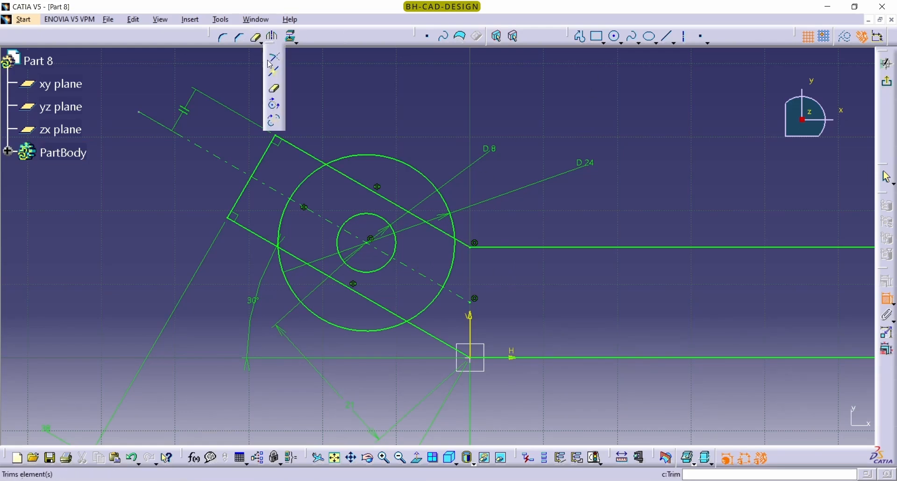
click(276, 91)
click(344, 176)
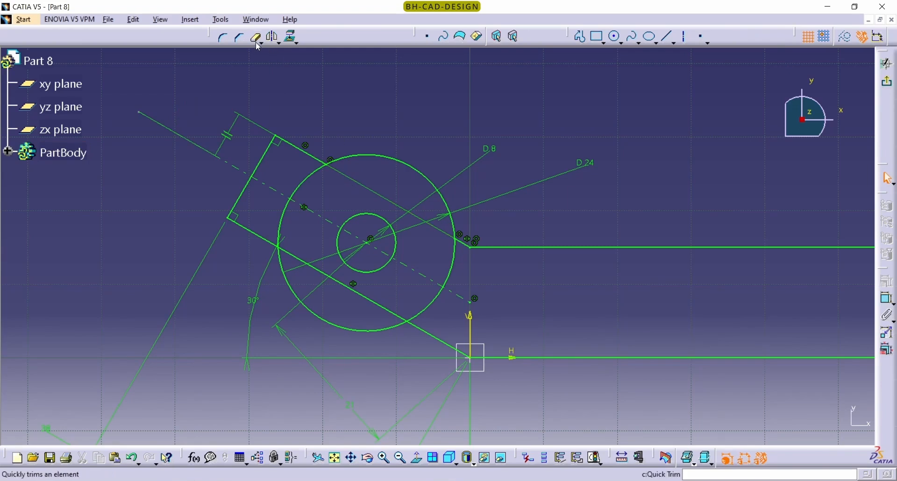
click(258, 41)
click(299, 190)
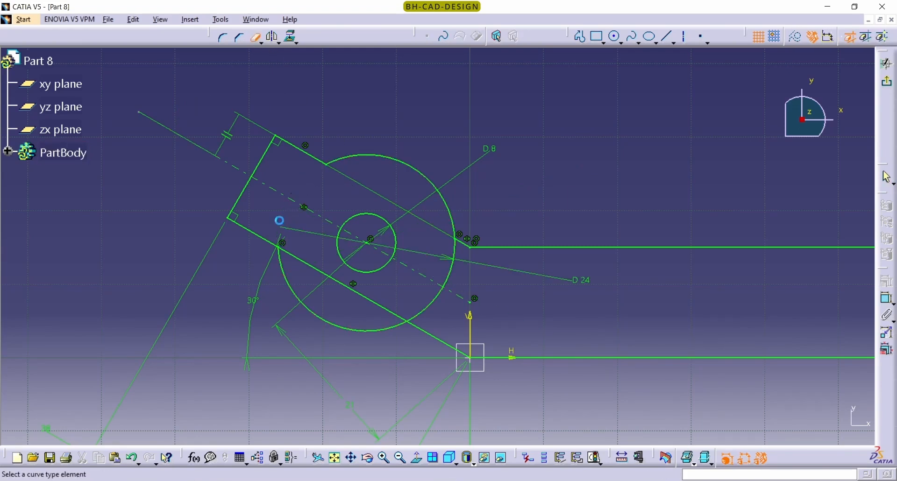
click(304, 263)
click(430, 310)
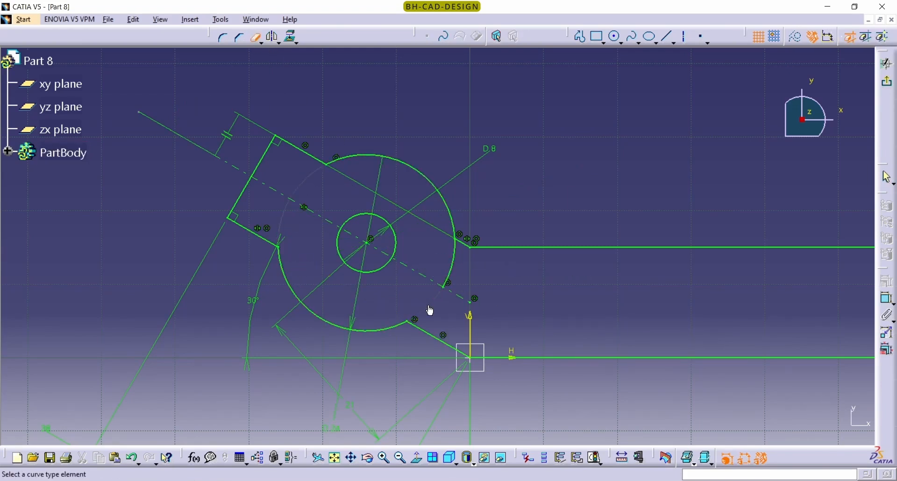
click(452, 272)
Exit the profile sketch, check the bar's width in the reference drawing, and pad the profile to 36 mm.
mouse_move(613, 262)
ctrl+middle_down()
mouse_move(617, 225)
mouse_move(639, 335)
ctrl+middle_up()
mouse_move(718, 284)
middle_down()
mouse_move(482, 278)
mouse_move(509, 287)
middle_up()
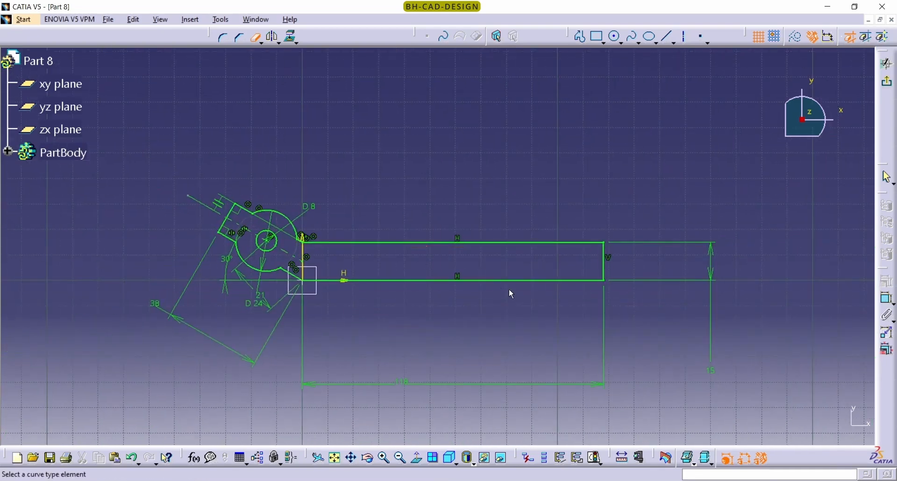
click(887, 83)
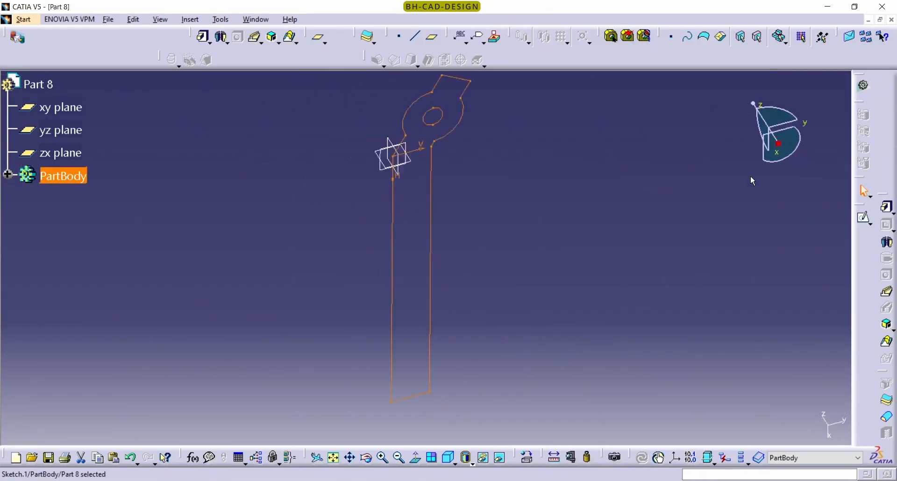
click(889, 207)
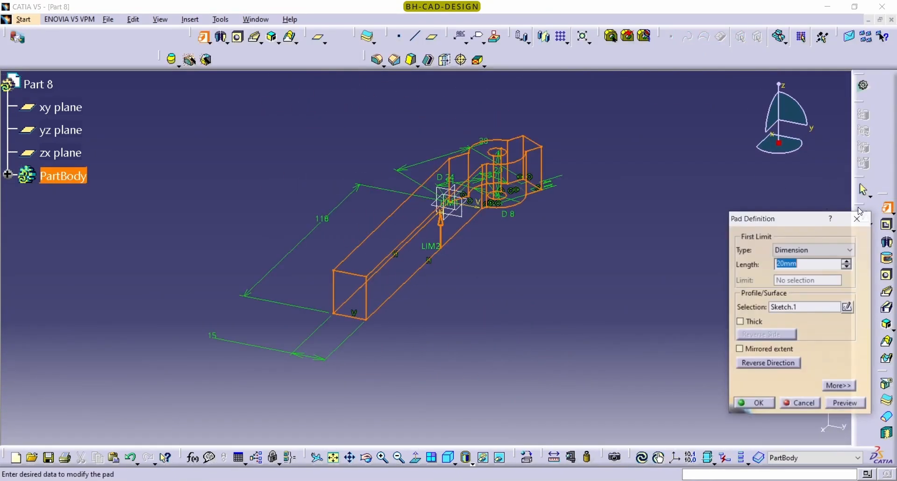
key(alt+Tab)
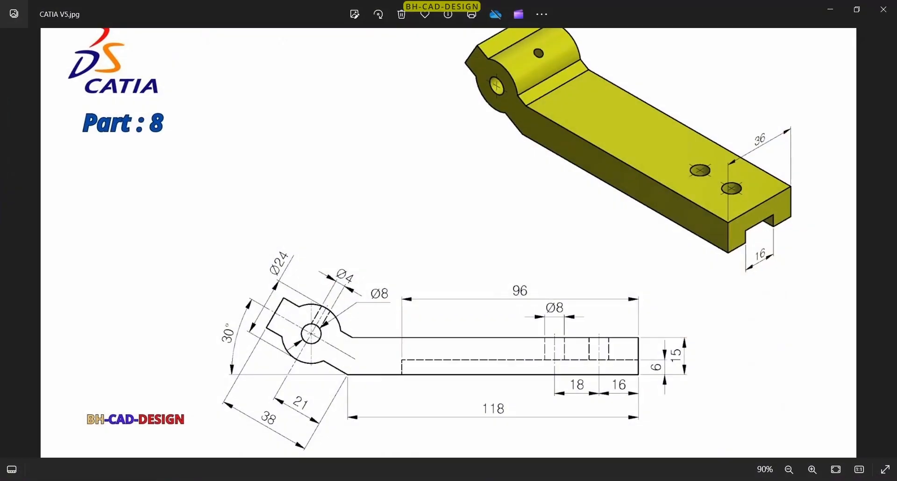
key(alt+Tab)
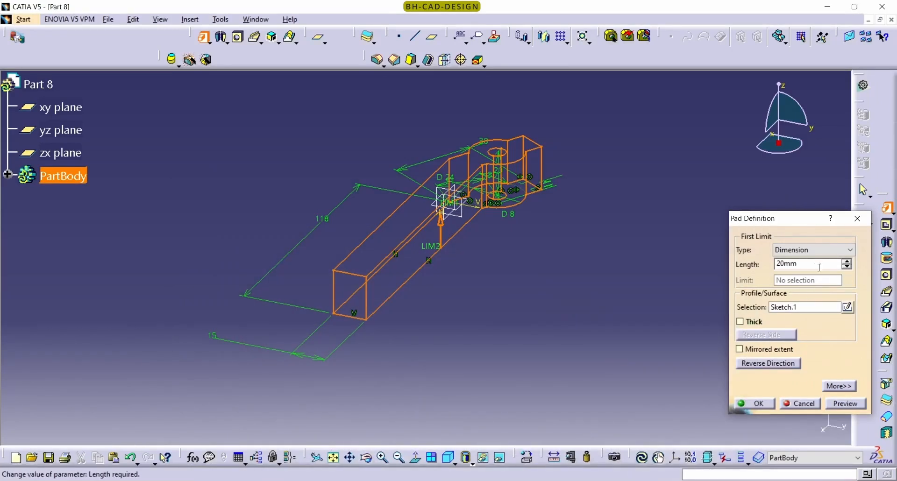
text(36)
key(Return)
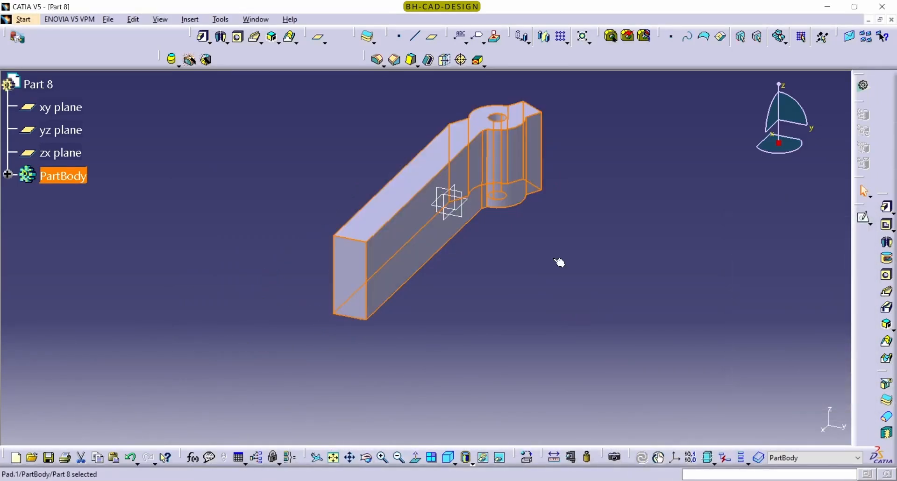
Open a new sketch on the small end face of the bar, opposite the hinge.
click(327, 238)
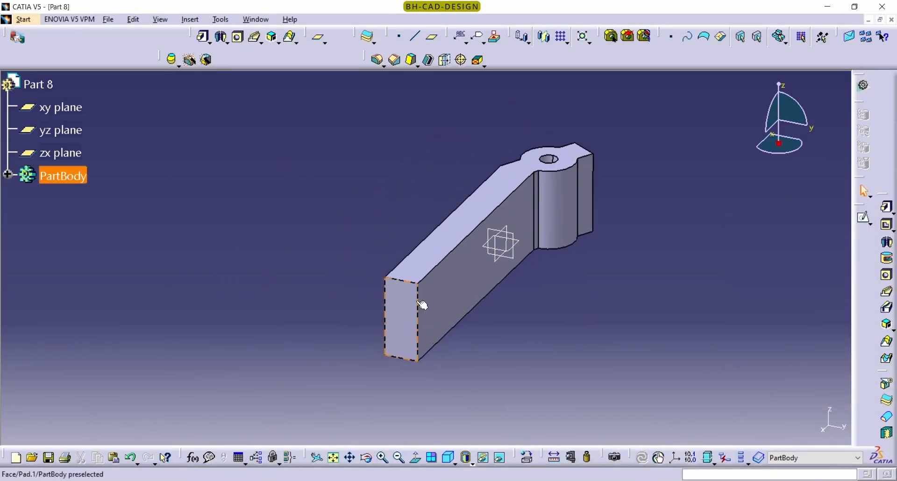
middle_drag(476, 361, 445, 209)
click(394, 186)
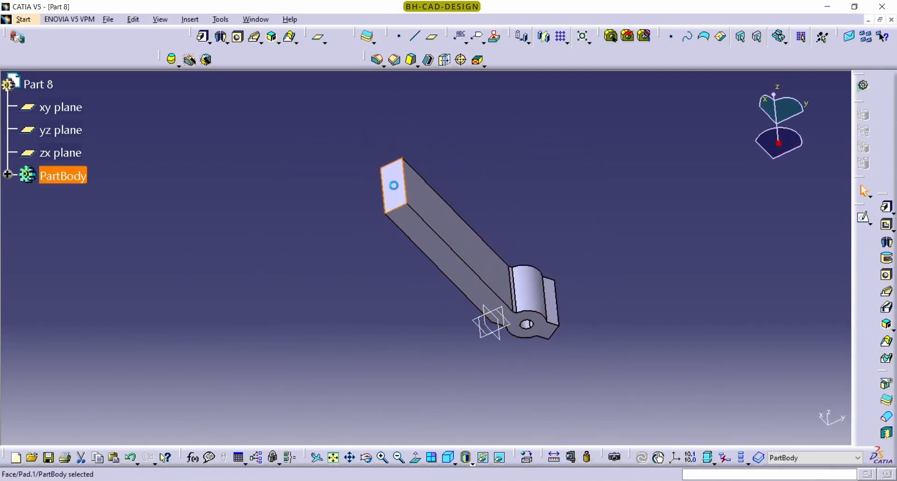
click(865, 220)
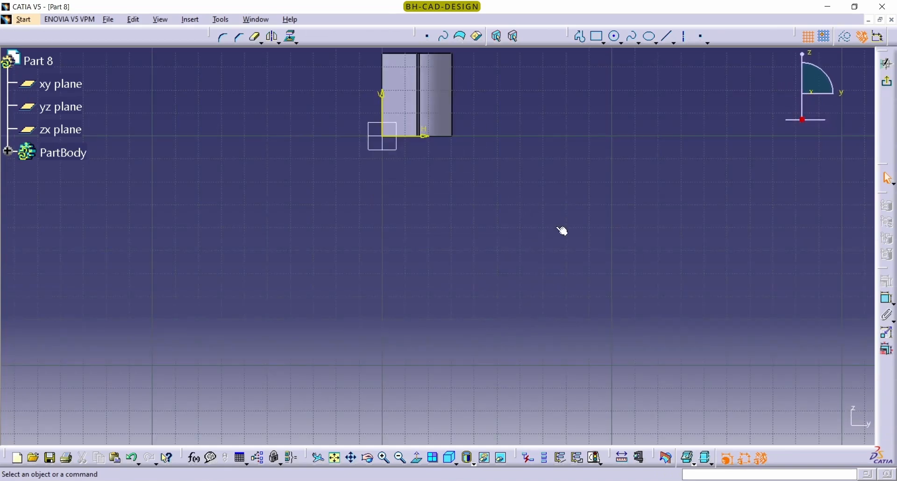
click(335, 458)
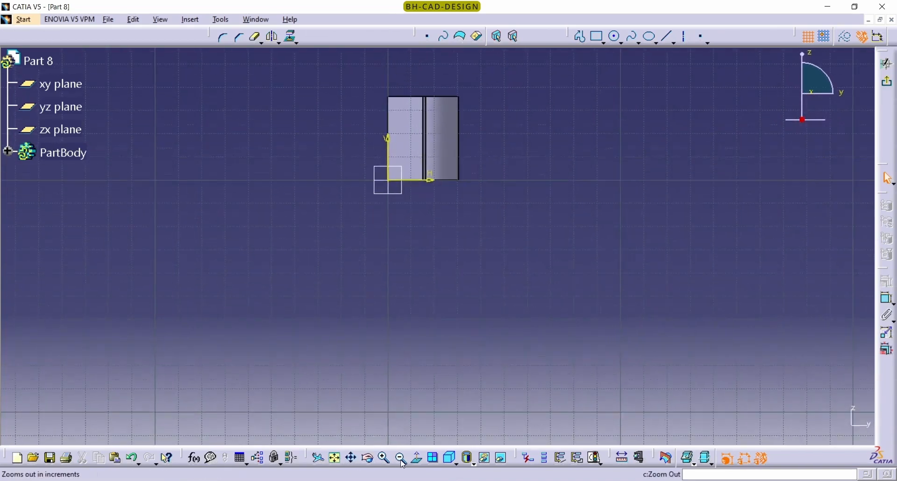
ctrl+middle_drag(445, 299, 445, 234)
ctrl+middle_drag(404, 322, 403, 285)
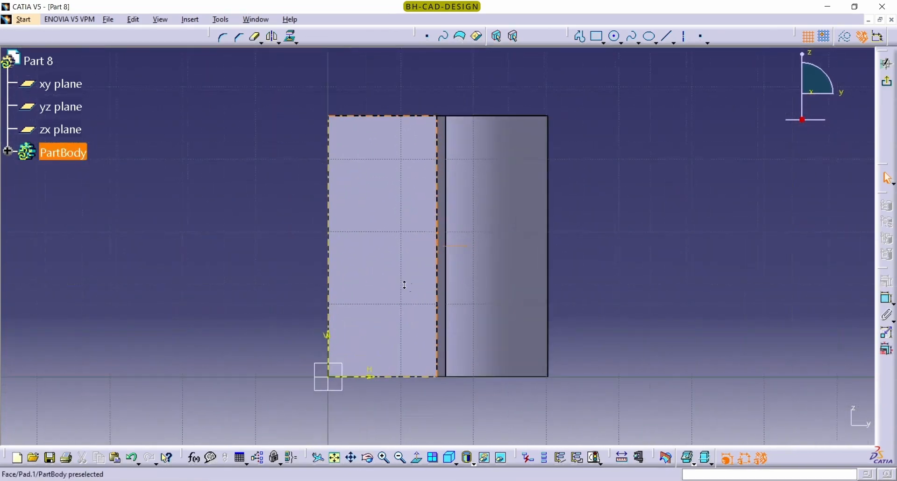
middle_drag(378, 215, 412, 247)
Sketch a rectangle about 9 mm wide and 15.8 mm high on the end face, with one side on the vertical axis.
click(597, 37)
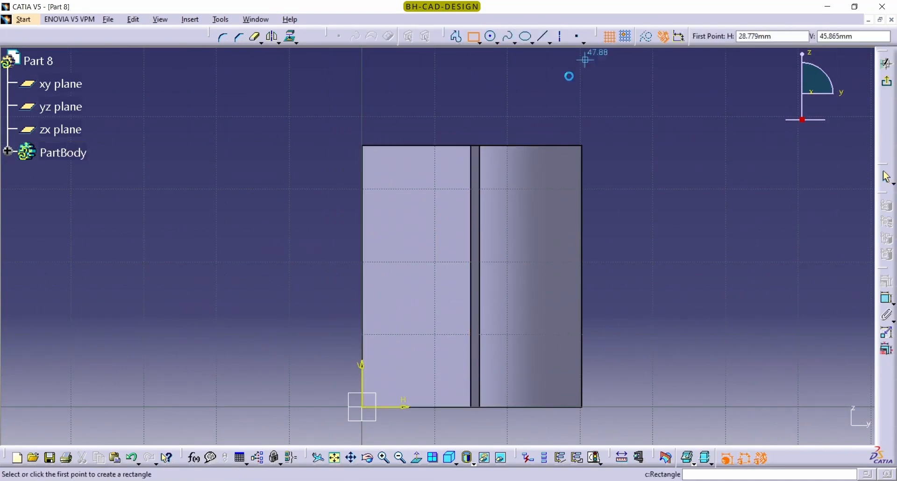
click(363, 214)
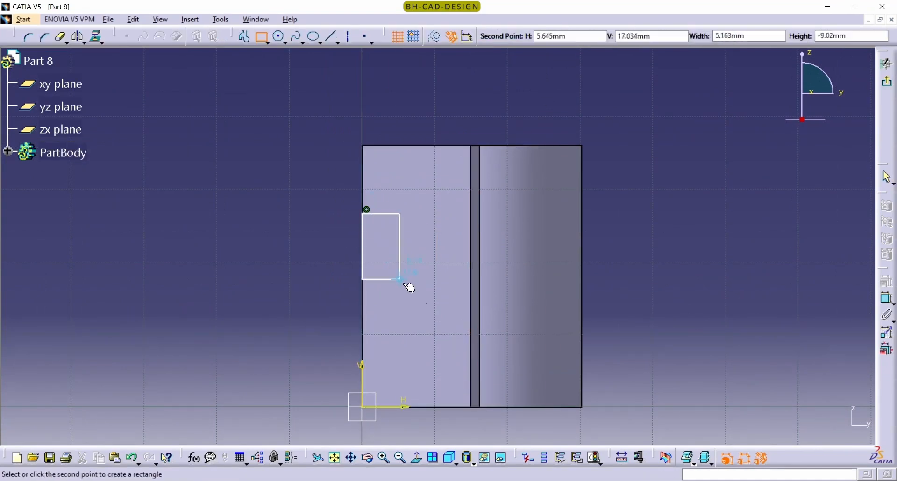
click(428, 328)
Check the slot dimensions in the reference drawing and set the rectangle's height to 16 mm.
key(alt+Tab)
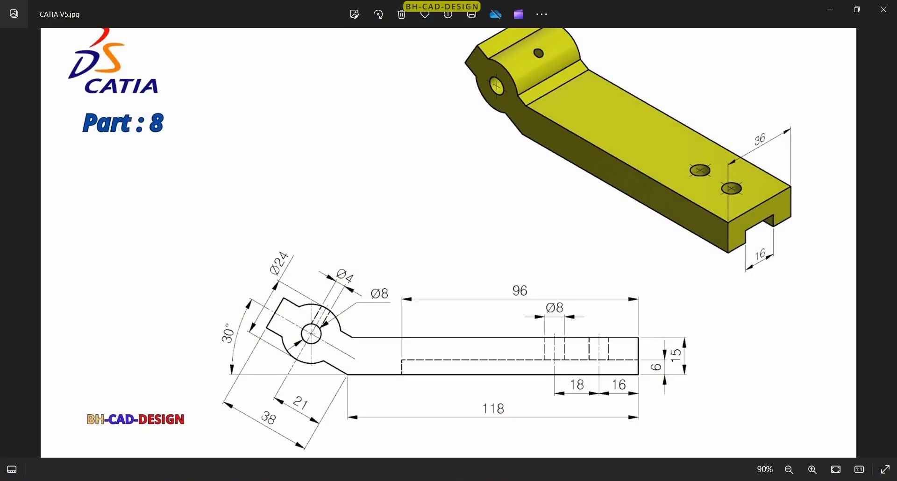
key(alt+Tab)
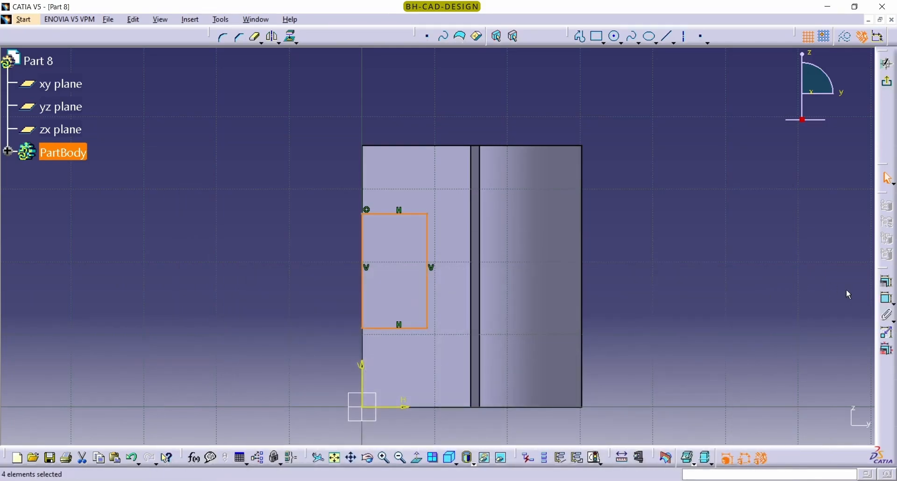
click(887, 299)
click(351, 287)
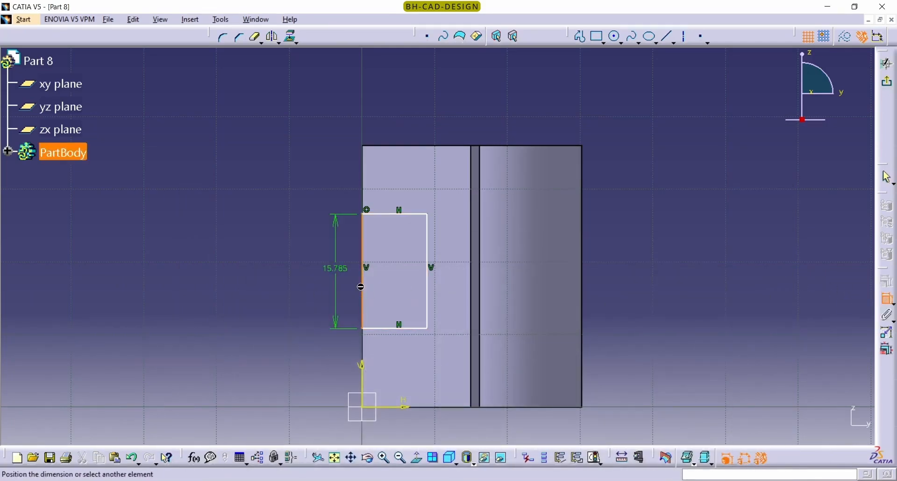
click(293, 287)
double_click(293, 285)
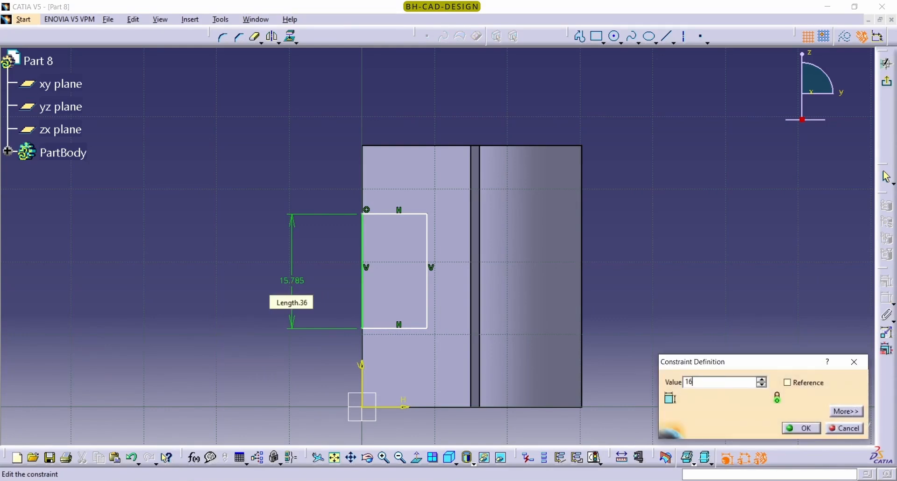
text(16)
key(Return)
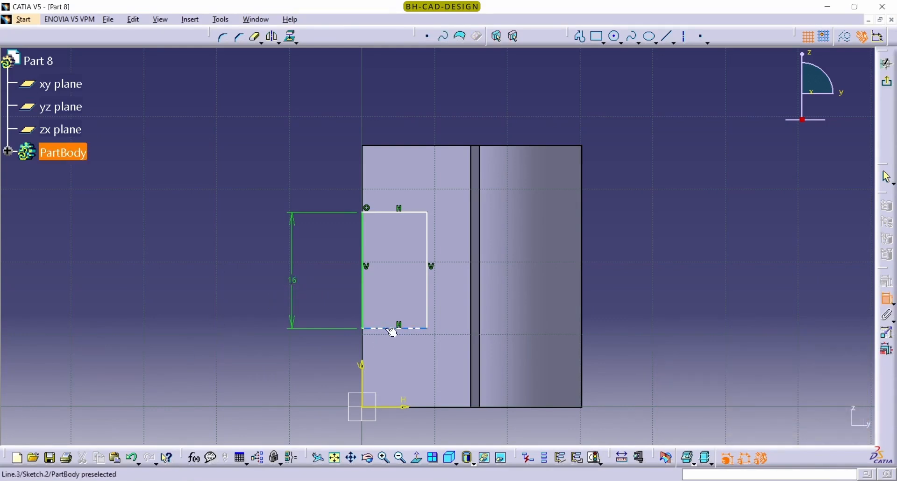
Dimension the rectangle's horizontal side and set it to 6 mm.
click(392, 333)
click(226, 390)
double_click(227, 392)
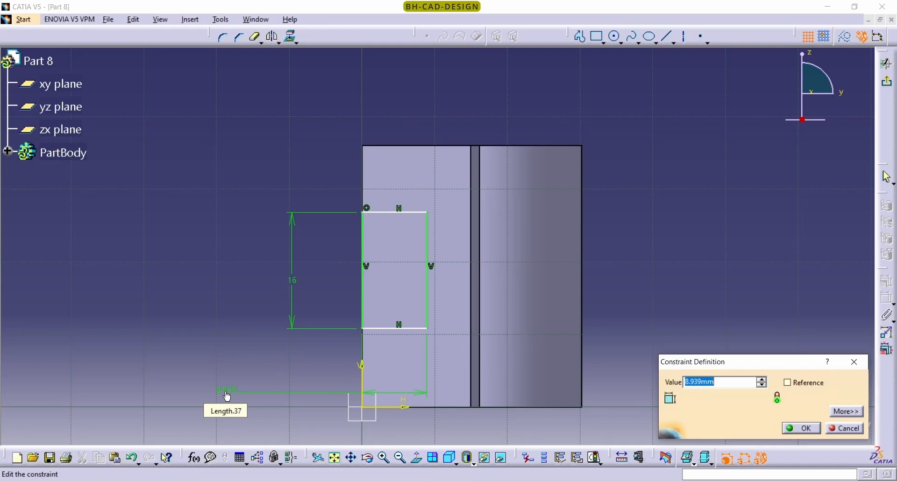
text(6)
key(Return)
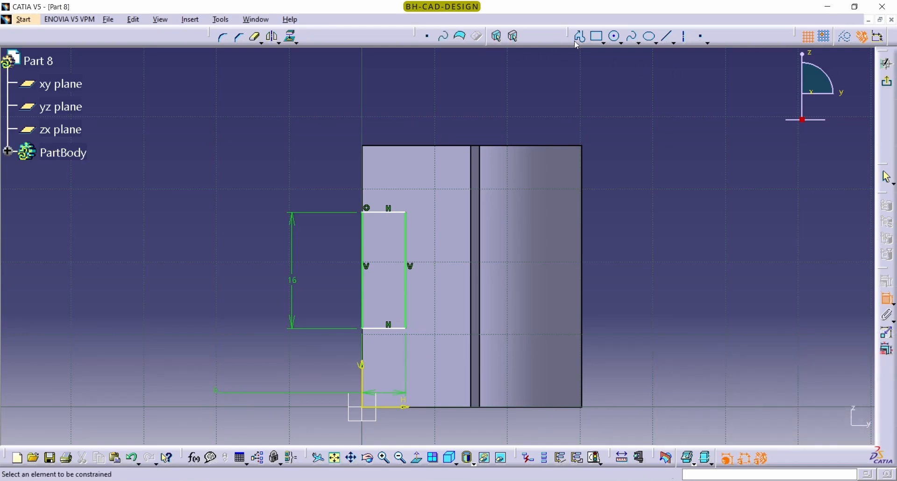
Draw a horizontal axis from inside the rectangle, across the end face, to beyond the hinge's far edge.
click(667, 37)
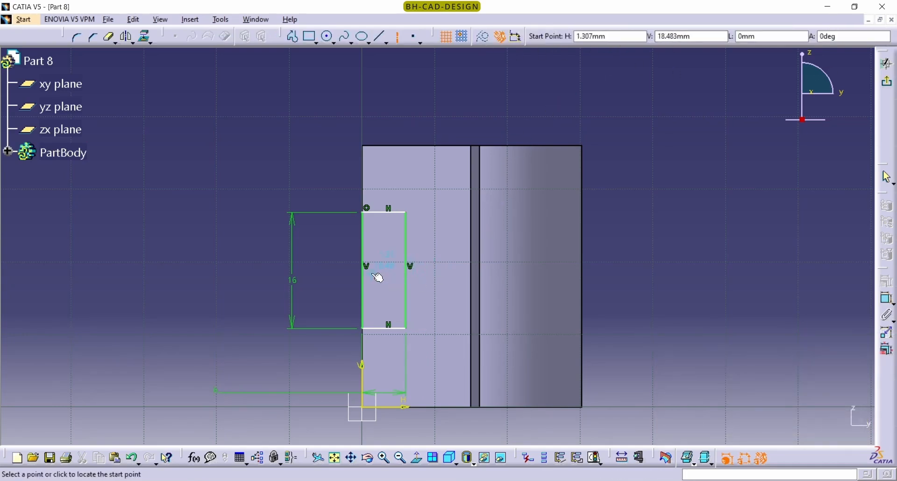
click(381, 280)
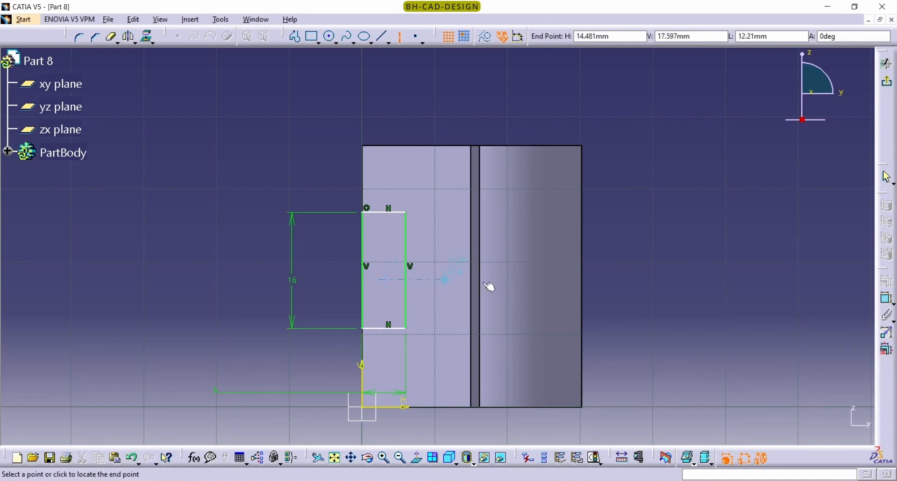
click(661, 280)
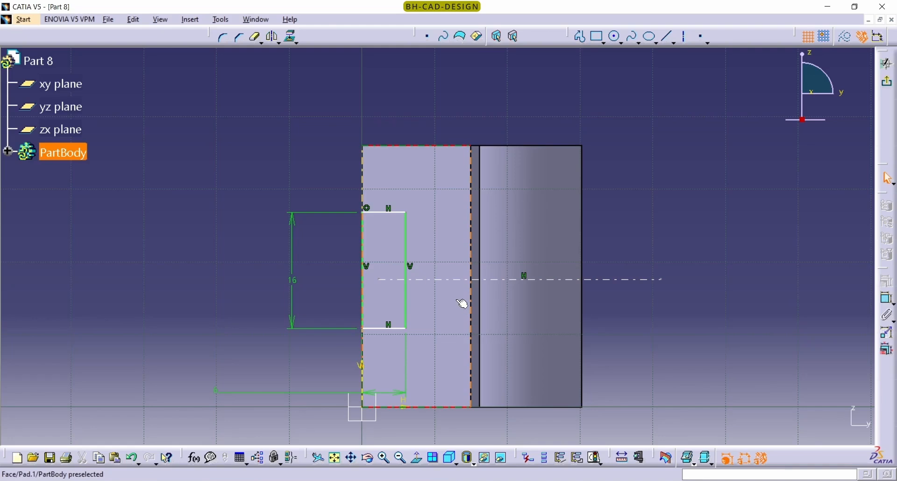
Constrain the horizontal axis to be symmetric between the two horizontal edges of the bar's end face.
click(497, 280)
click(887, 281)
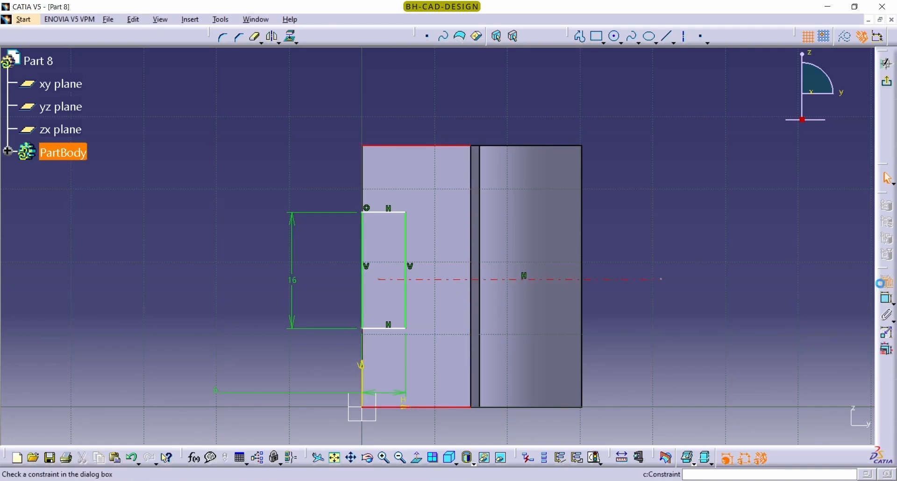
click(750, 383)
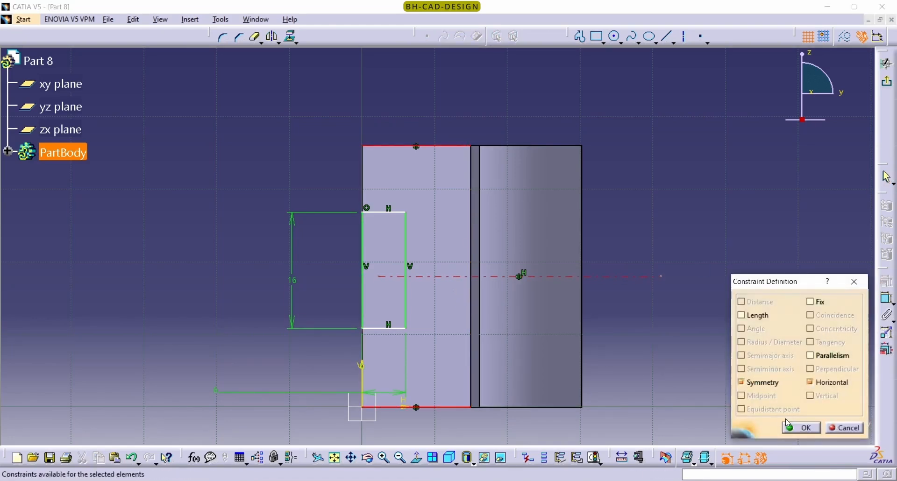
click(801, 428)
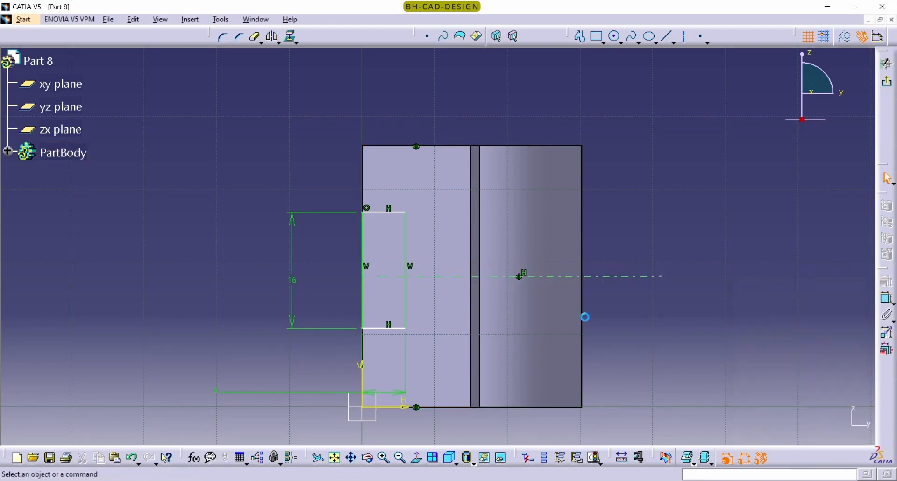
Make the rectangle's two horizontal sides symmetric about the horizontal axis.
click(405, 330)
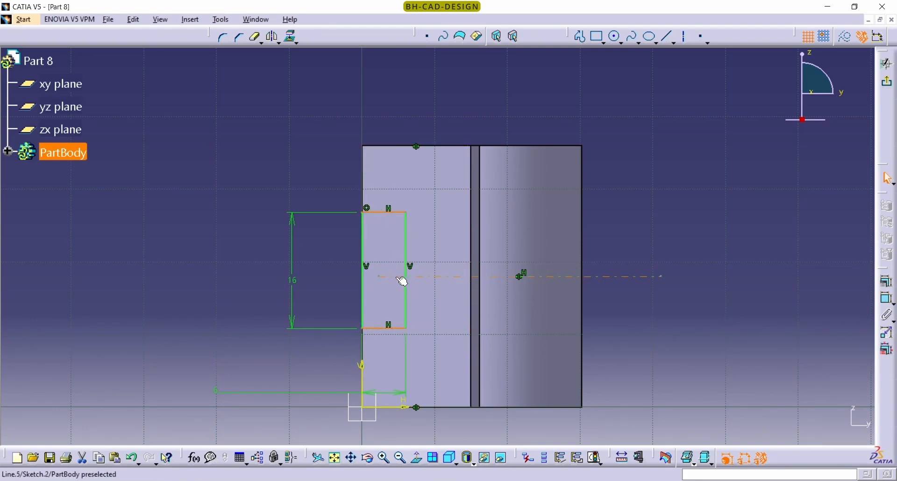
click(889, 285)
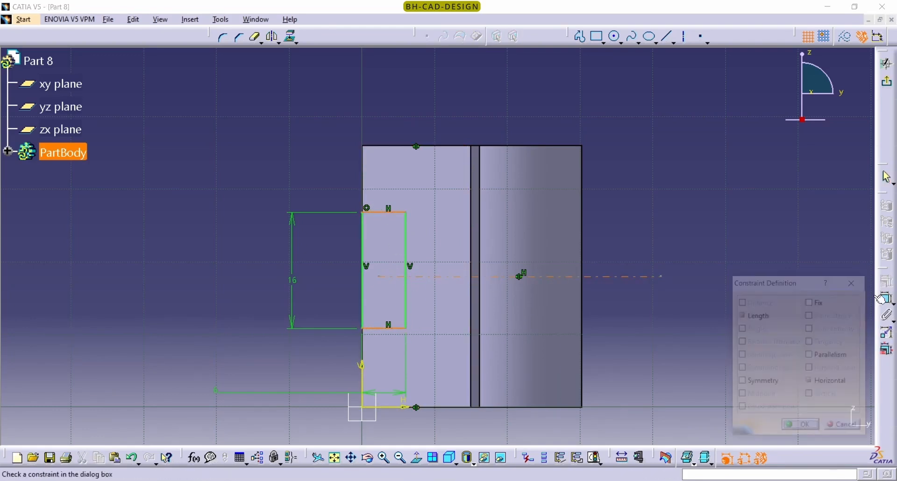
click(742, 383)
click(801, 428)
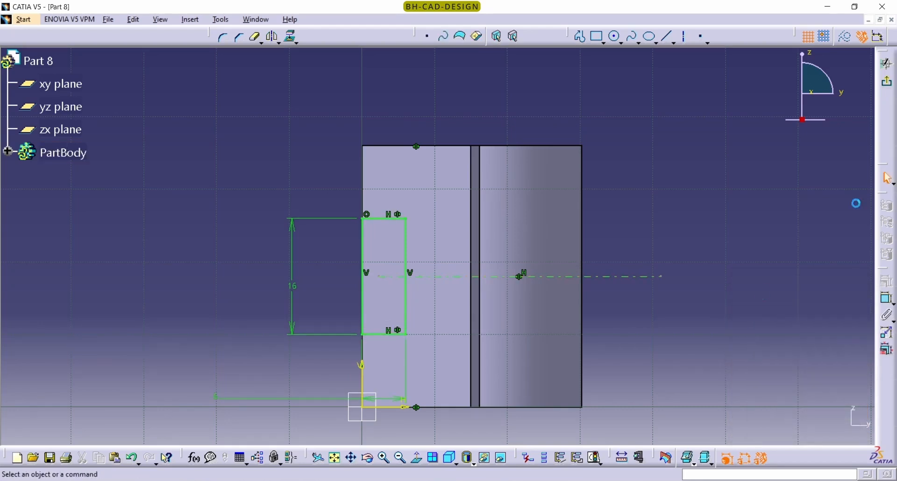
Finish the slot sketch and cut it as a pocket, using the 96 mm slot length from the reference drawing as depth.
click(887, 83)
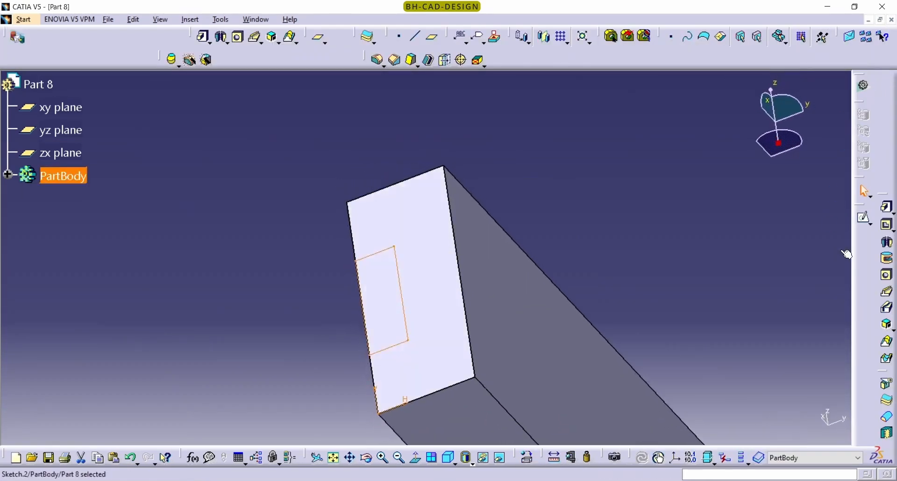
click(886, 227)
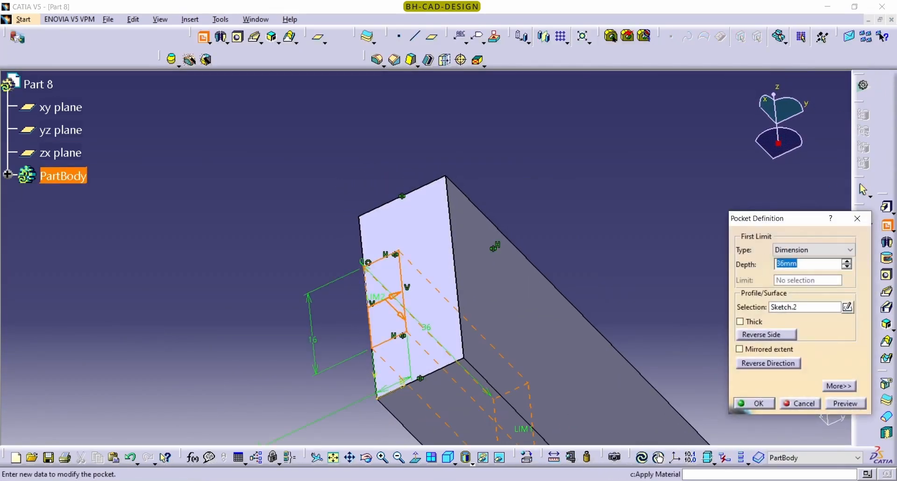
key(alt+Tab)
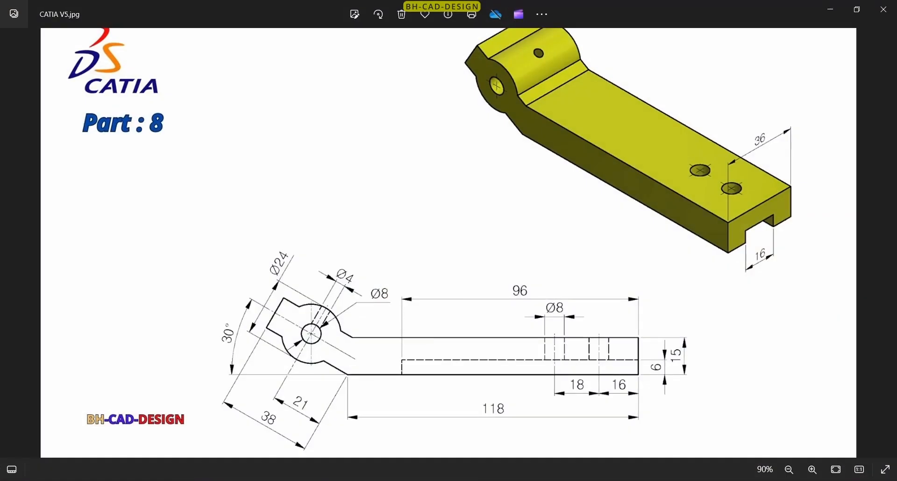
key(alt+Tab)
drag(806, 265, 720, 264)
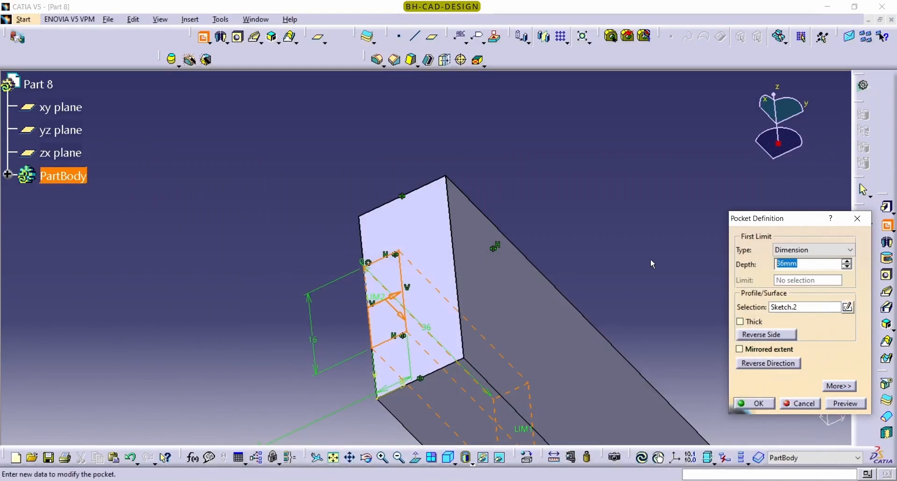
key(Return)
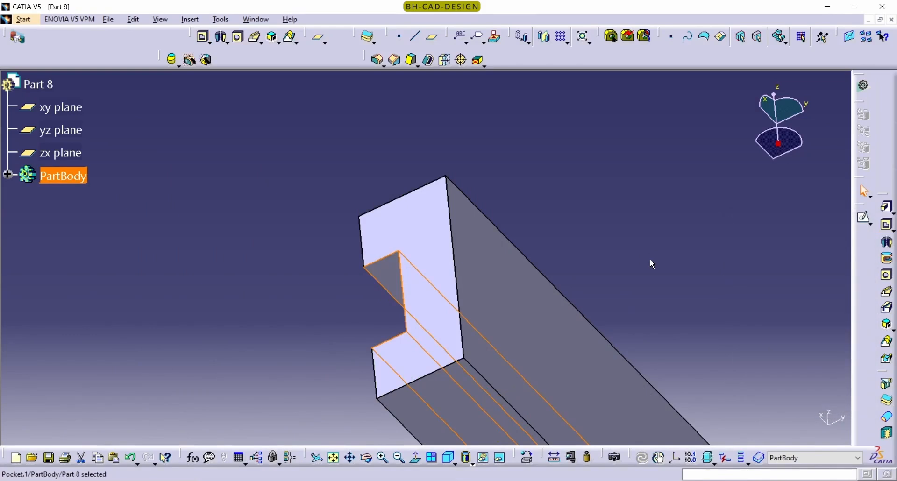
On the bar's broad face opposite the slot, sketch two side-by-side circles near the slotted end, about 9.6 mm and 9 mm in diameter.
middle_drag(623, 387, 449, 191)
middle_drag(471, 225, 434, 362)
middle_drag(436, 356, 458, 318)
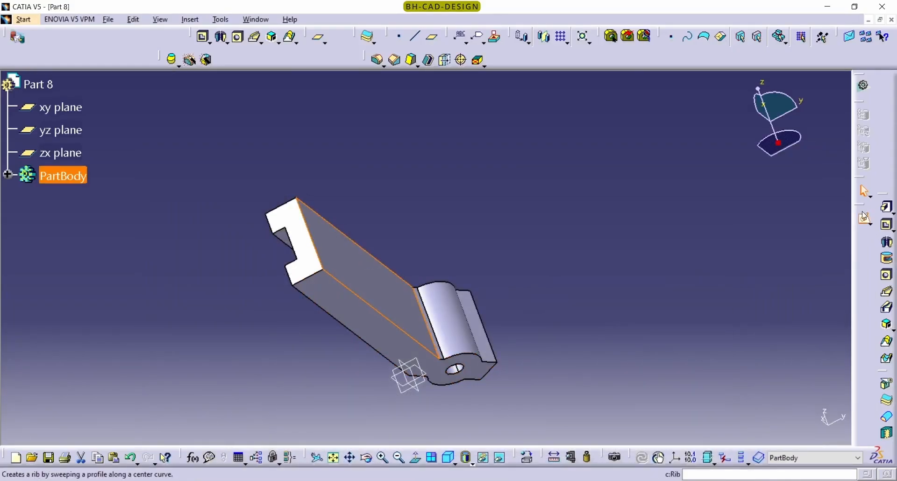
click(865, 217)
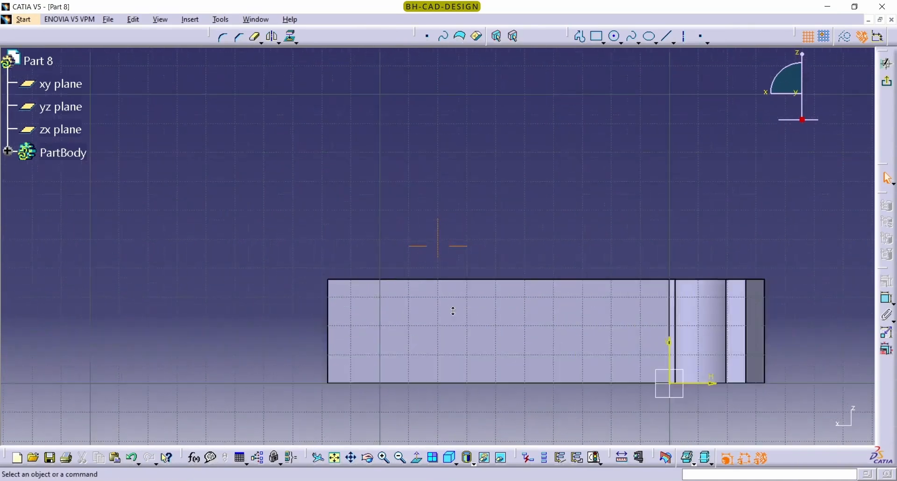
mouse_move(453, 311)
middle_down()
mouse_move(507, 375)
mouse_move(487, 237)
mouse_move(485, 247)
middle_up()
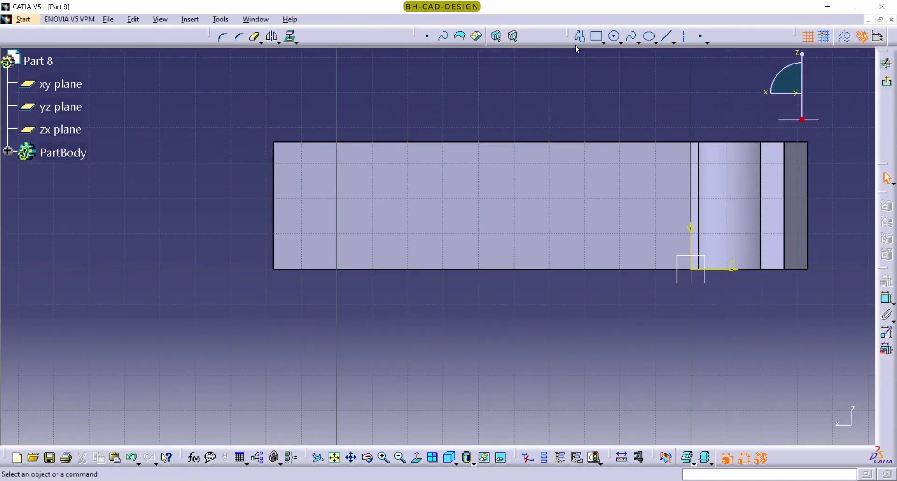
click(618, 39)
click(321, 204)
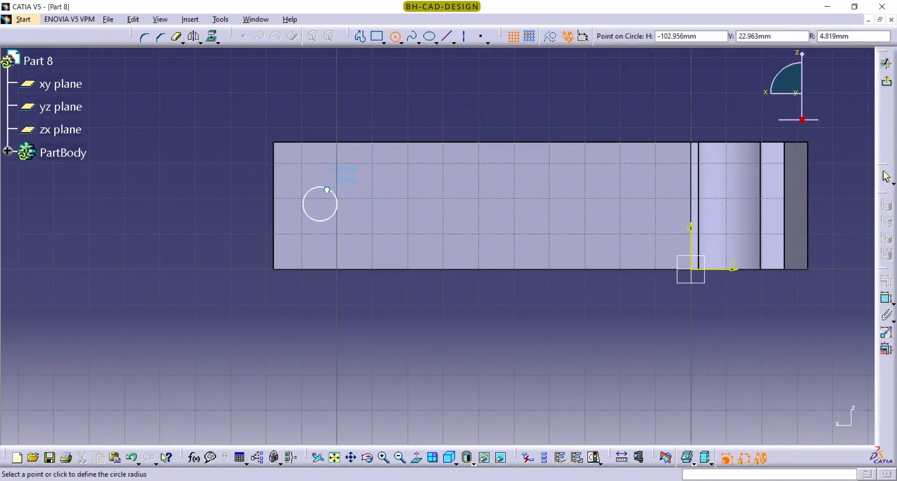
click(337, 200)
click(618, 33)
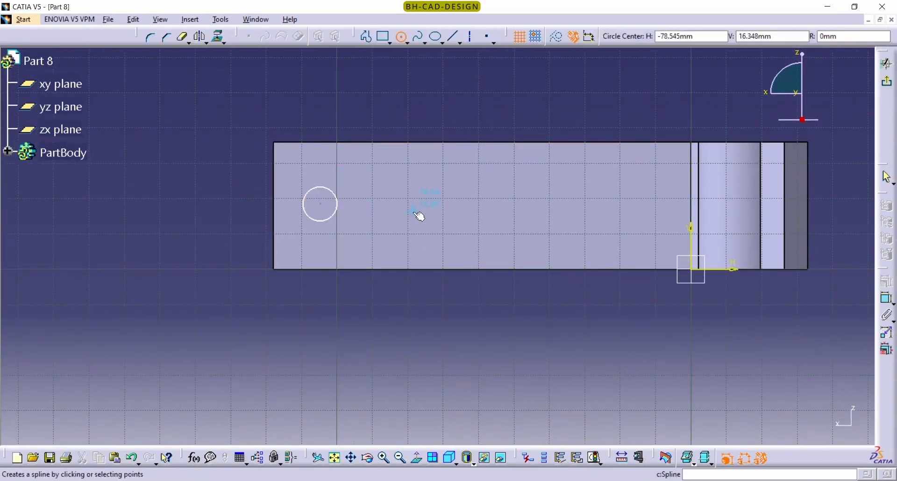
click(377, 204)
click(391, 196)
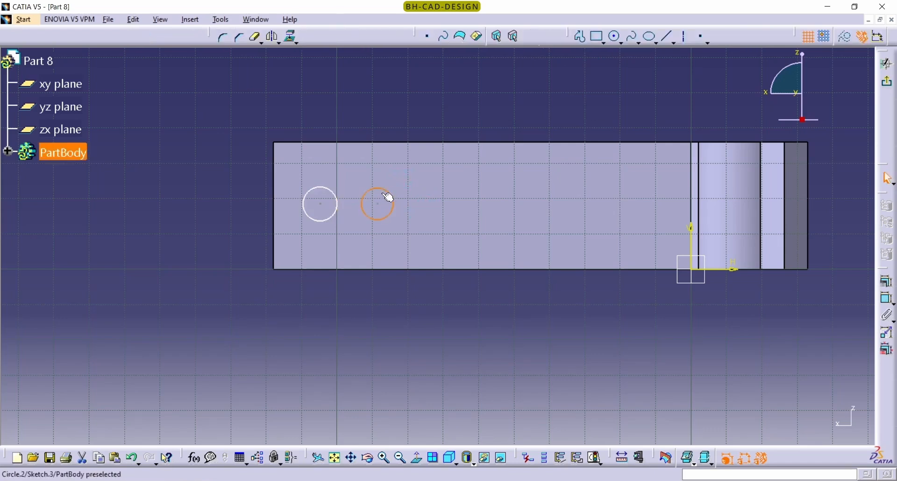
Check the hole sizes in the reference drawing and set the diameter of the circle farther from the bar's end to 8 mm.
key(alt+Tab)
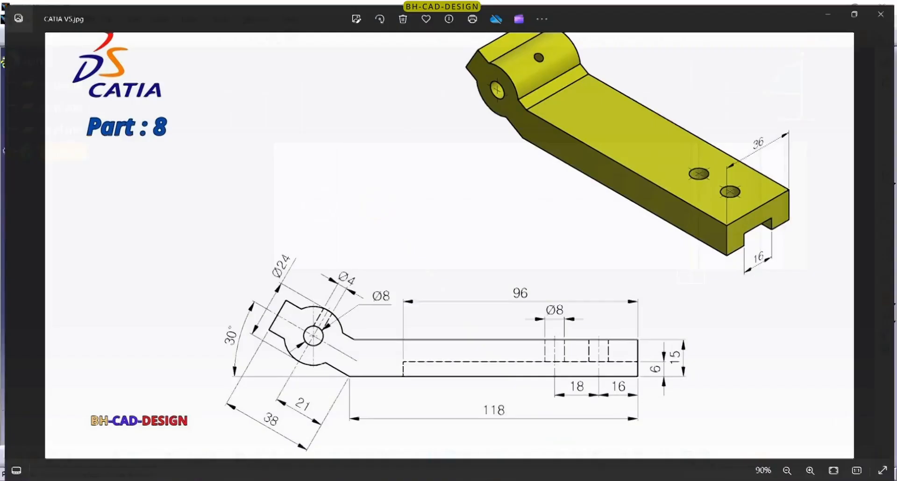
key(alt+Tab)
click(392, 196)
click(420, 109)
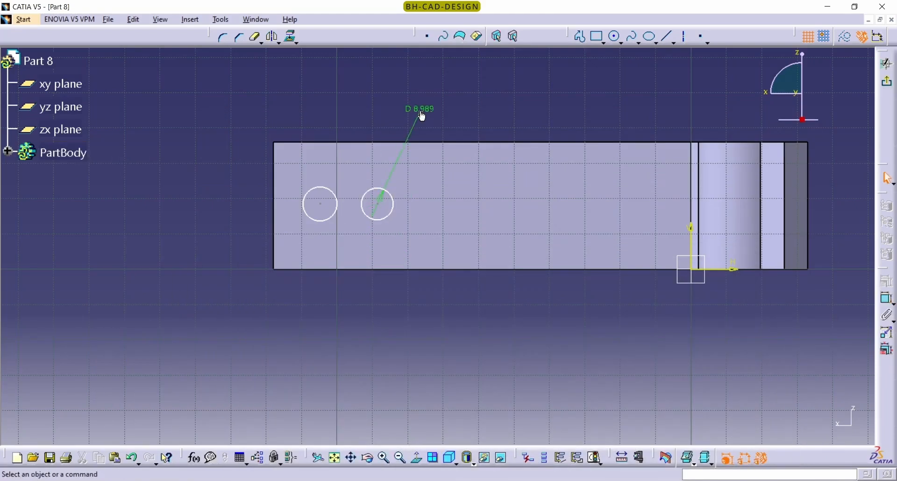
double_click(421, 110)
text(8.989mm)
key(Return)
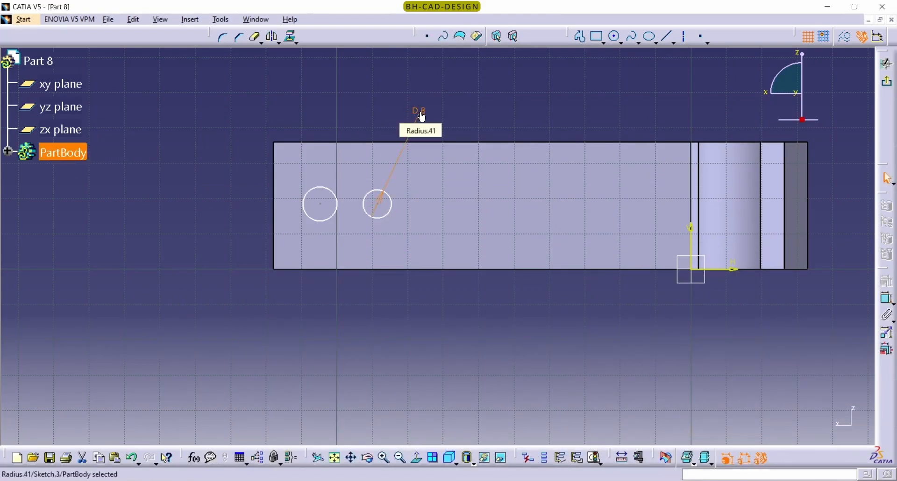
Dimension the circle nearest the bar's end and set its diameter to 8 mm.
click(892, 304)
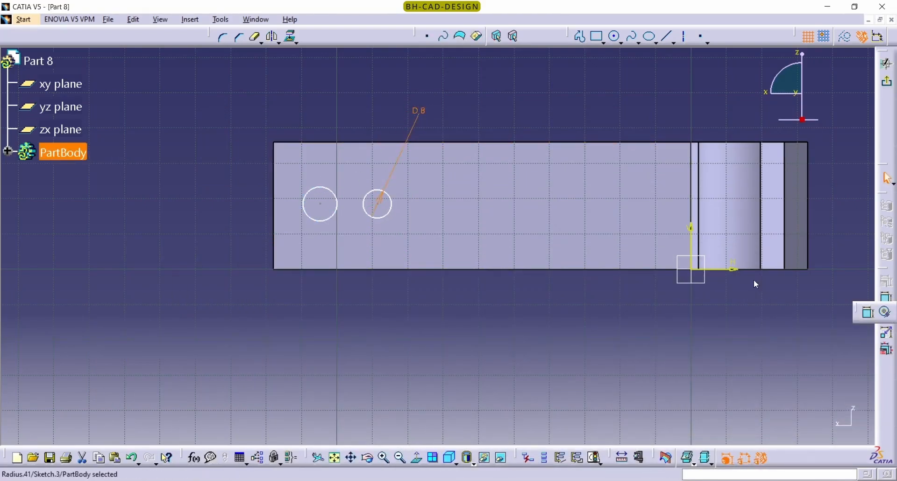
click(887, 298)
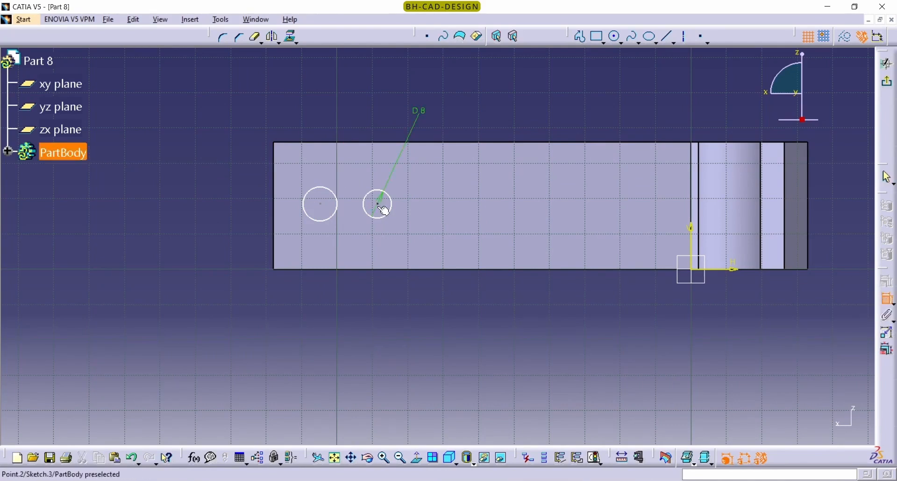
click(187, 159)
double_click(188, 159)
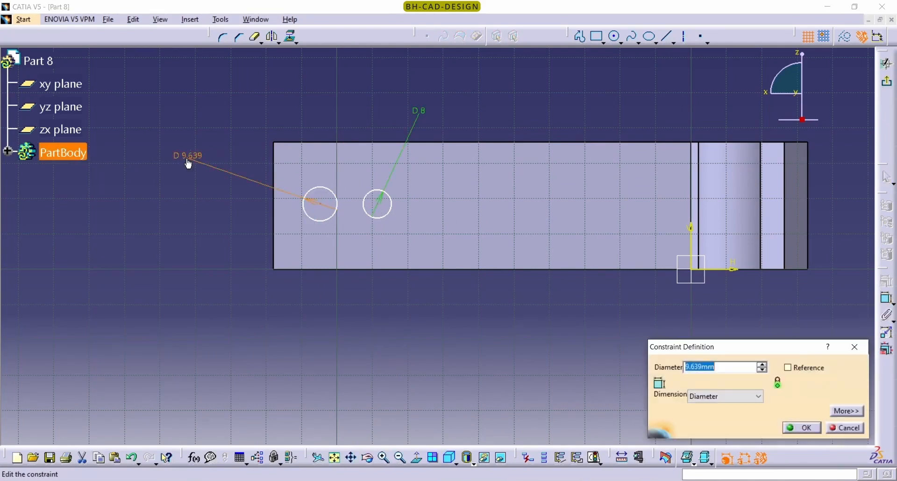
text(8)
key(Return)
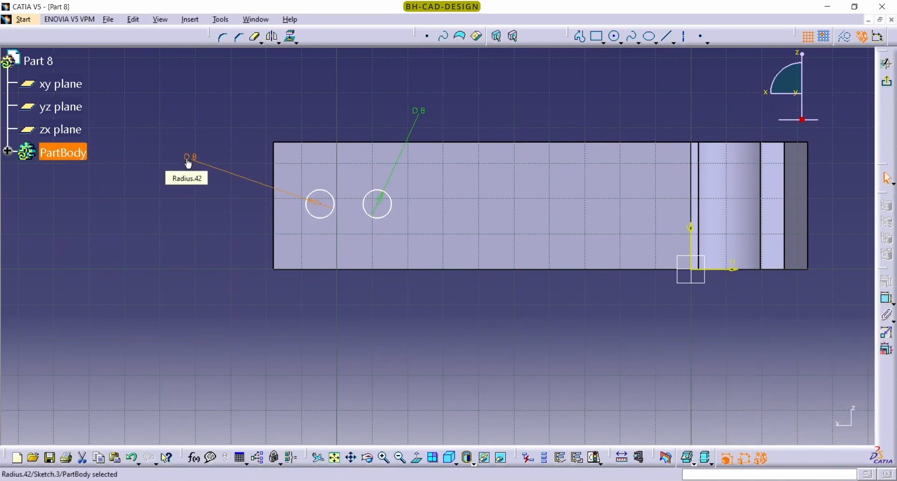
Draw a horizontal axis just below the circles' centres and constrain it to be symmetric between the face's two long edges.
click(689, 38)
click(290, 220)
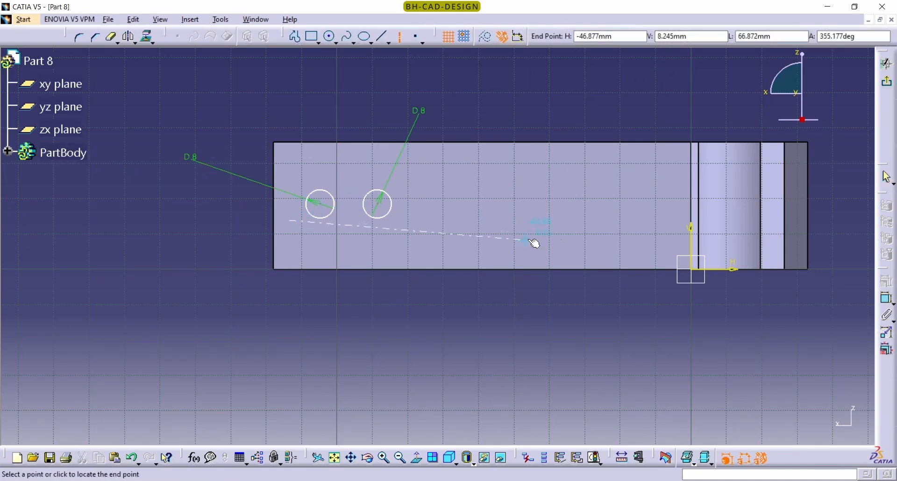
click(561, 221)
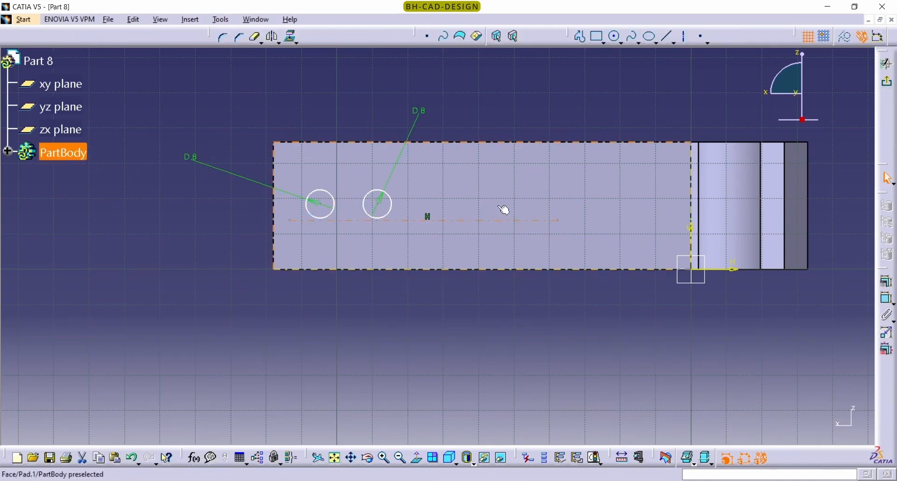
click(493, 270)
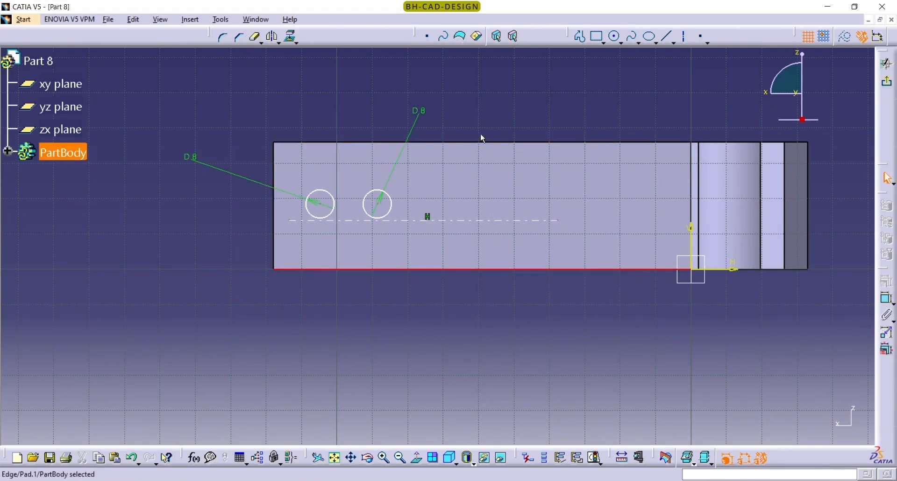
ctrl+click(480, 143)
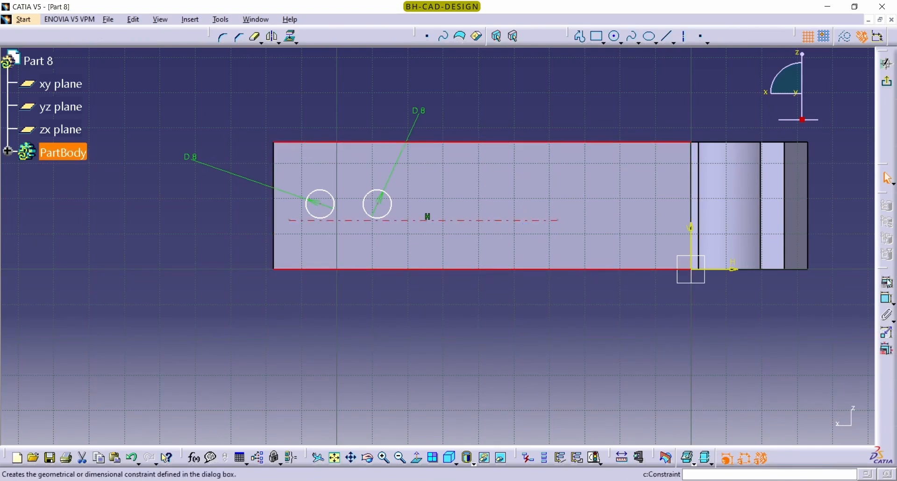
click(887, 281)
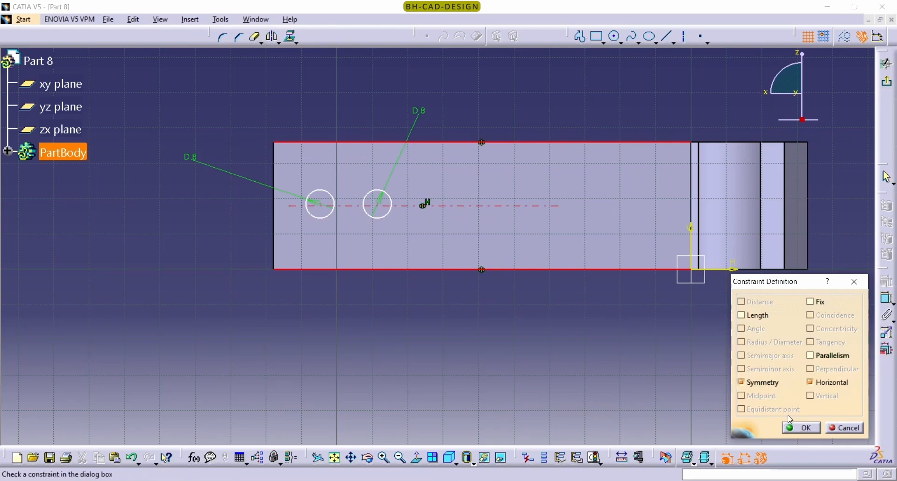
click(794, 426)
Make the centre of the circle nearest the bar's end coincident with the horizontal axis.
ctrl+middle_drag(397, 229, 350, 175)
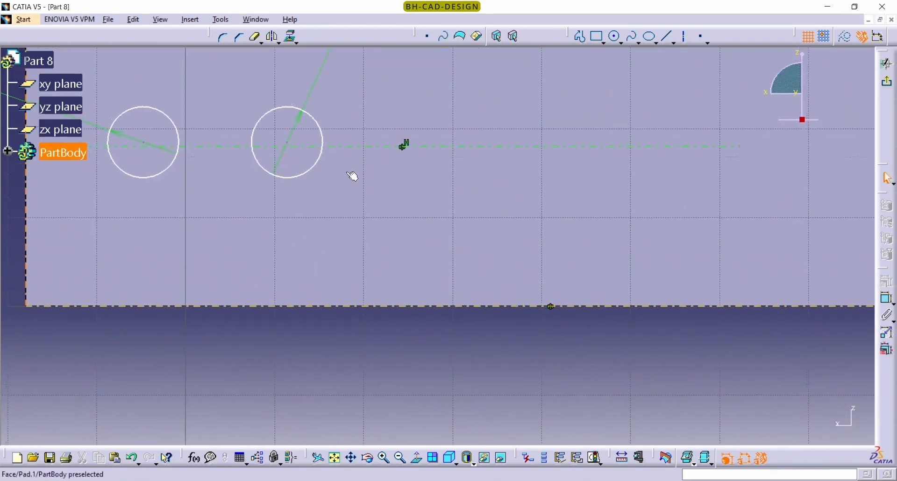
middle_click(320, 149)
ctrl+middle_drag(326, 290, 323, 283)
click(240, 241)
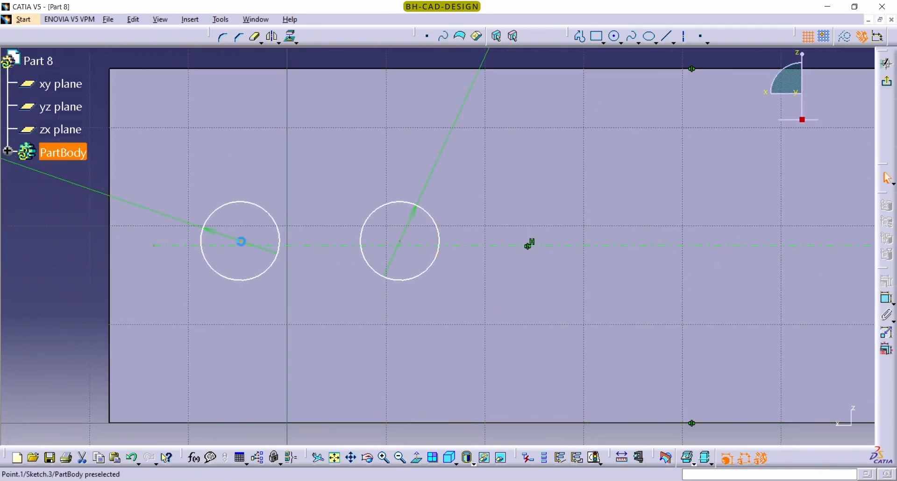
ctrl+click(307, 246)
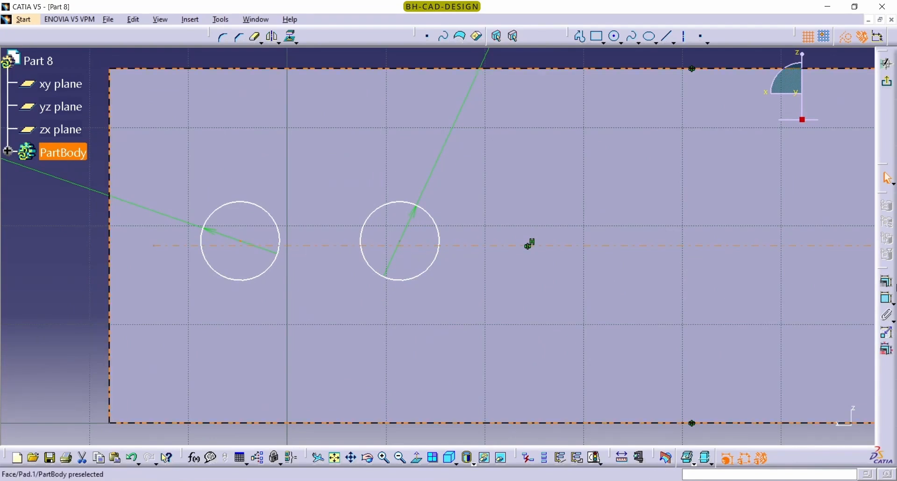
click(886, 284)
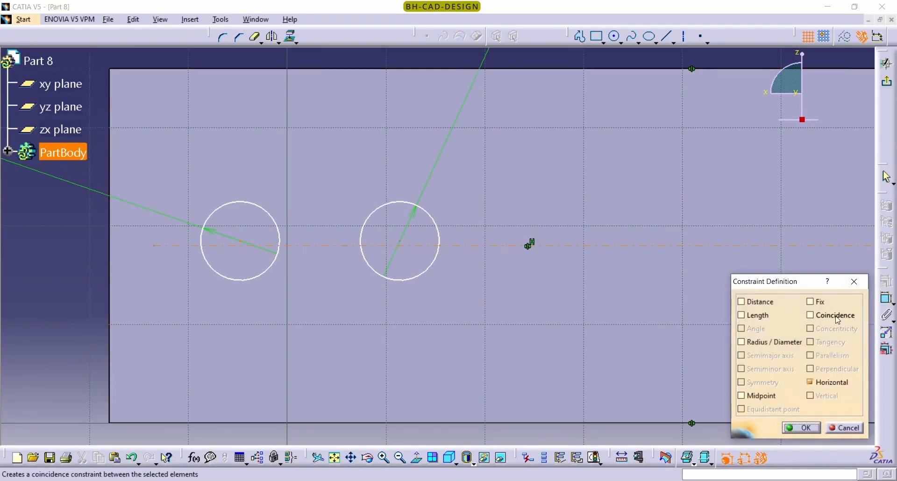
click(811, 316)
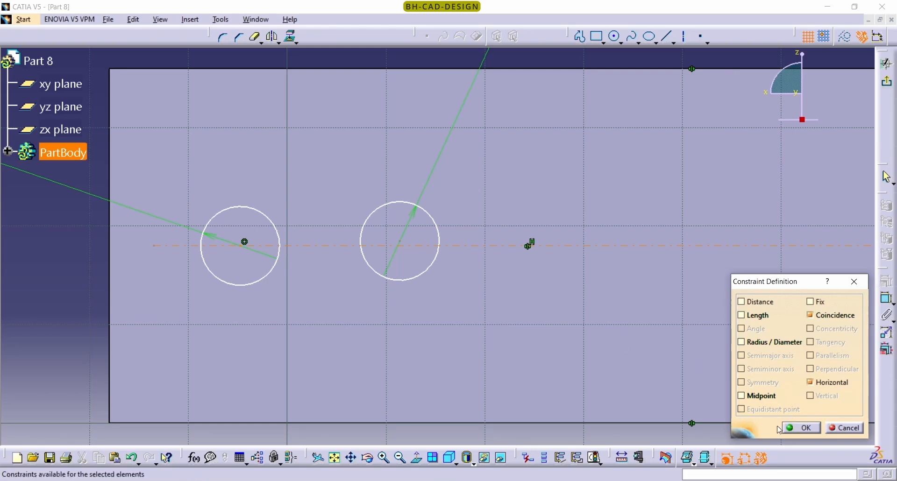
click(801, 428)
click(84, 251)
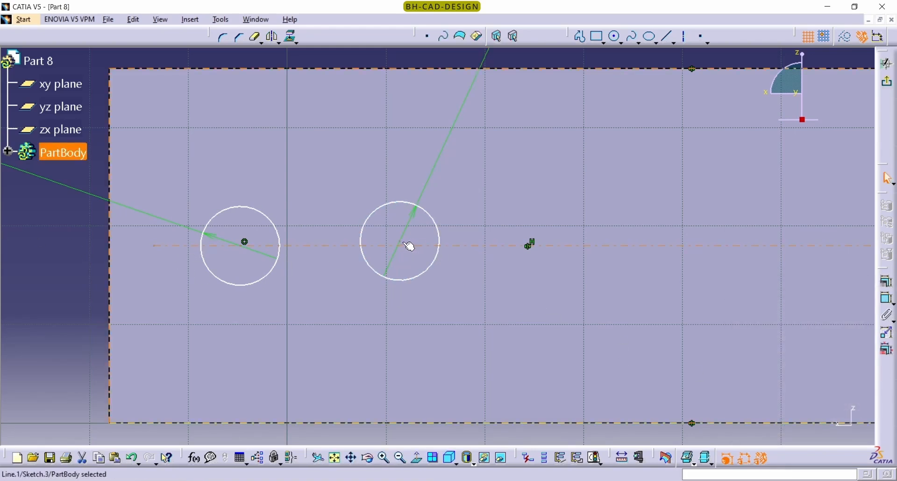
Make the centre of the circle farther from the bar's end coincident with the horizontal axis.
click(887, 298)
click(810, 315)
click(787, 429)
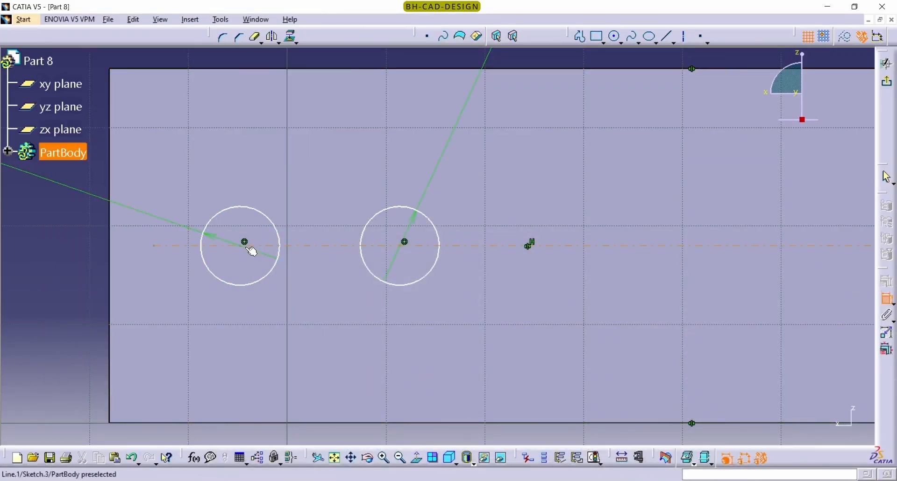
Dimension the nearer circle's centre from the bar's end edge and set the distance to 16 mm.
click(117, 278)
click(159, 333)
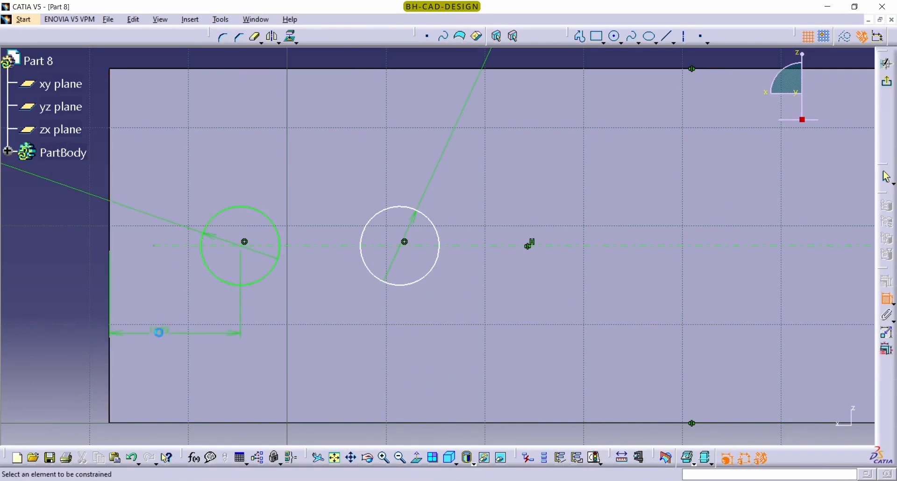
double_click(159, 332)
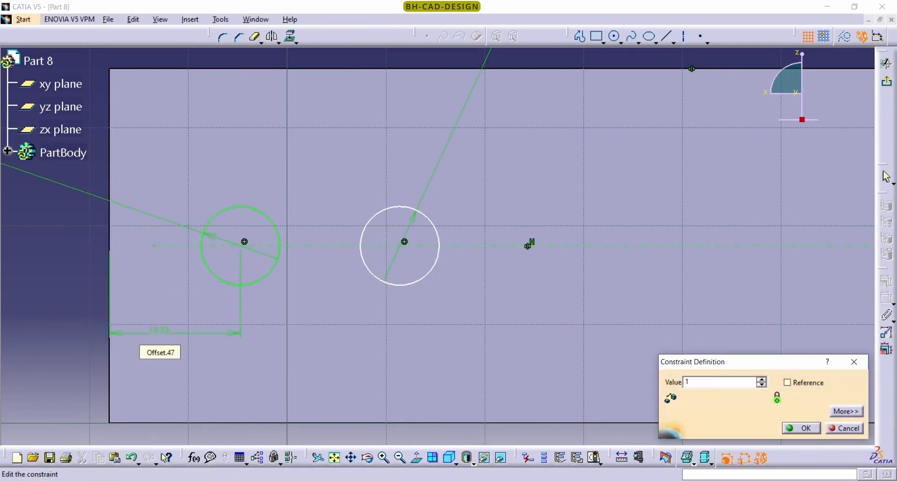
key(Return)
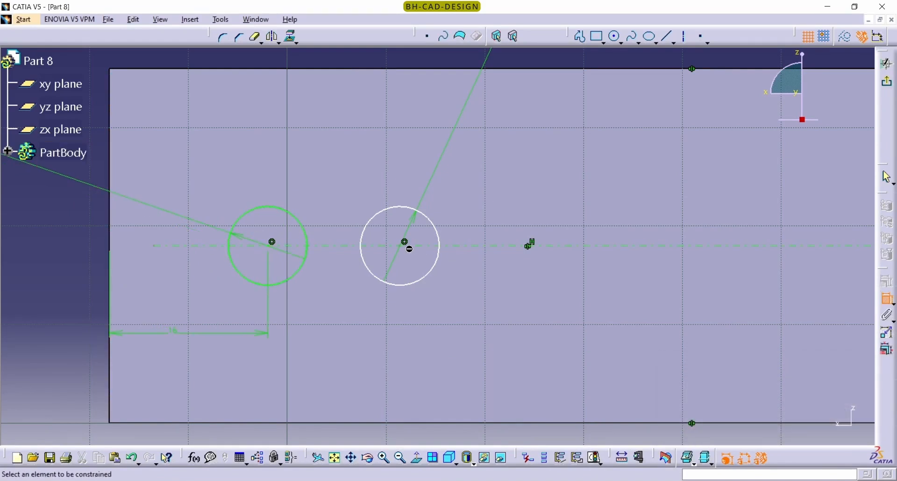
Dimension the horizontal distance between the two circle centres and set it to 18 mm.
click(404, 243)
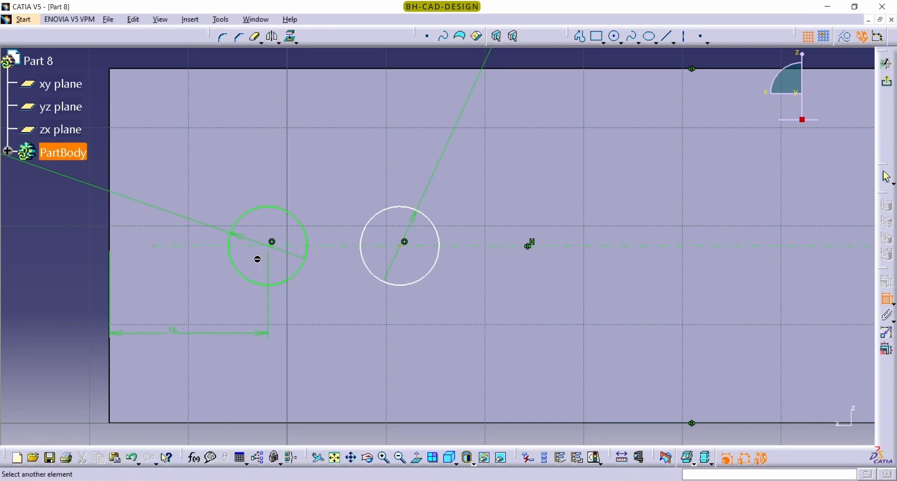
click(888, 298)
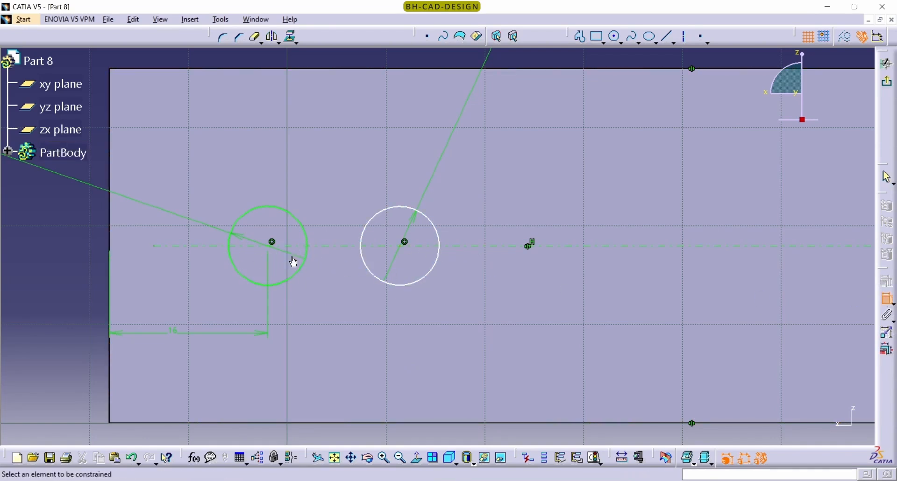
click(268, 246)
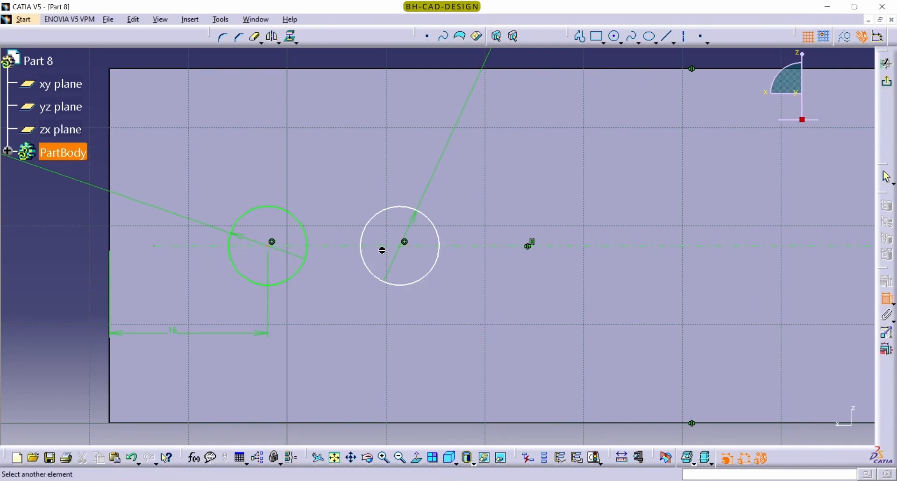
click(408, 251)
double_click(366, 376)
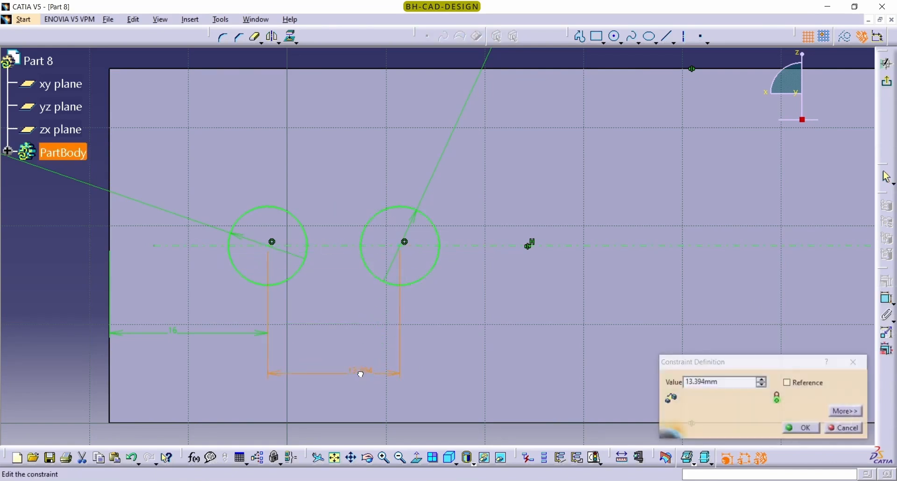
text(18)
key(Return)
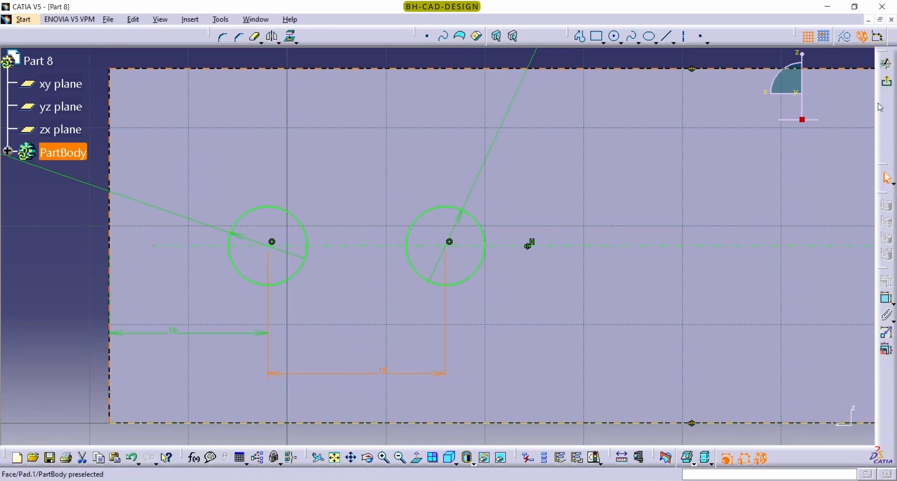
Finish the sketch and cut the two circles through the bar as a Pocket with limit type Up to last.
click(888, 84)
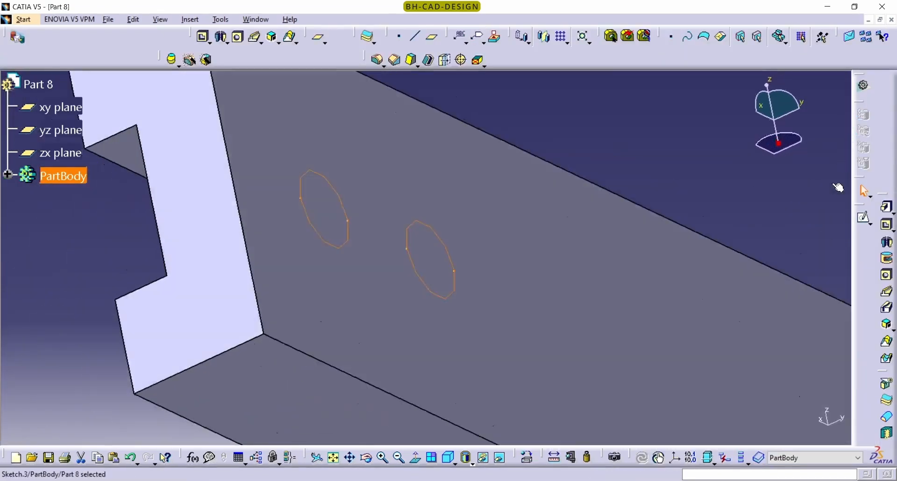
click(887, 224)
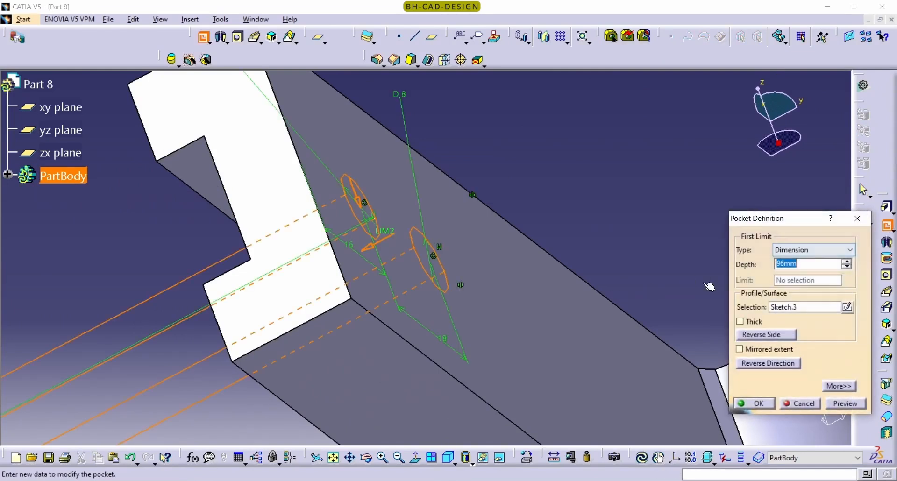
click(822, 252)
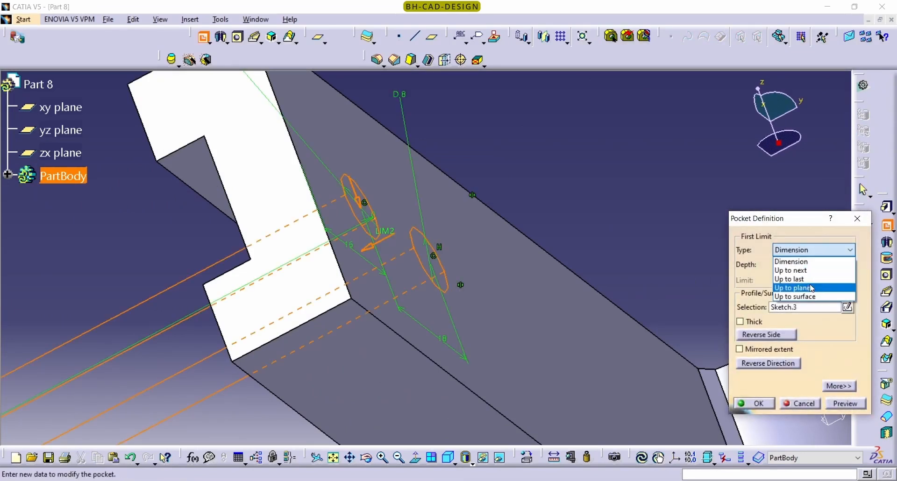
click(794, 278)
click(755, 403)
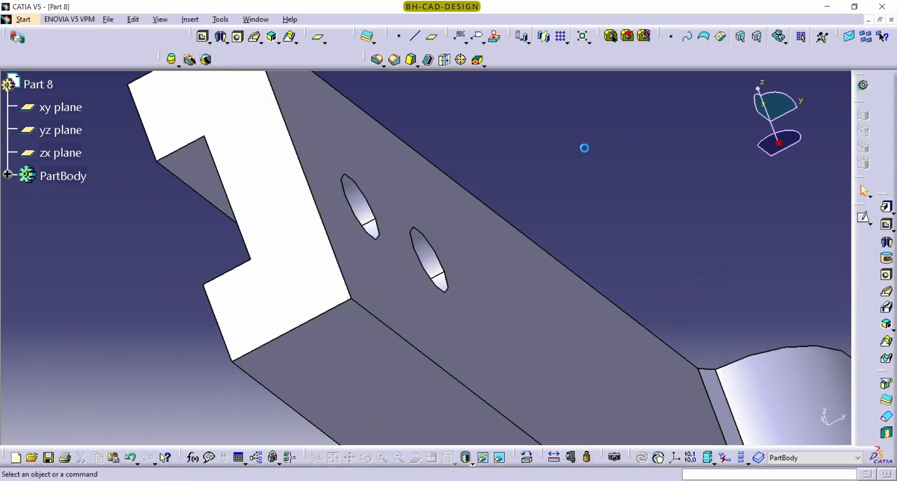
middle_drag(583, 146, 388, 302)
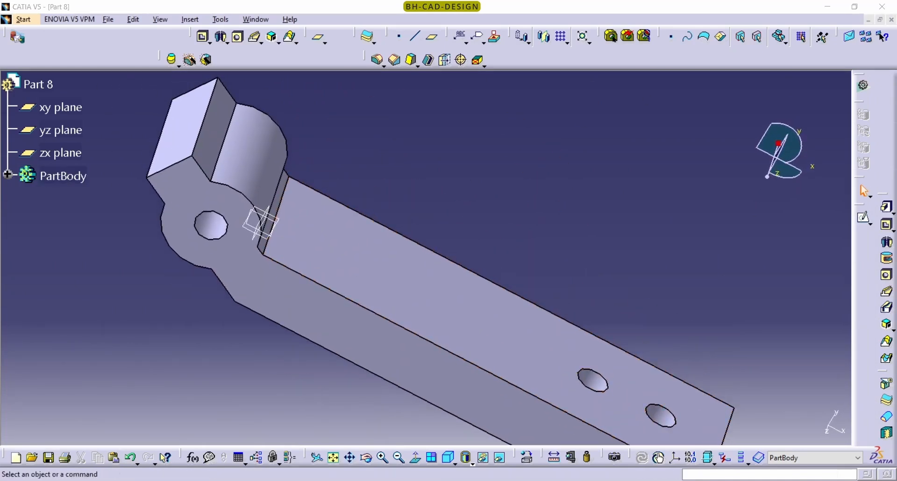
Check the reference drawing and set up an Angle/Normal plane, rotated 30 degrees from the zx plane about the edge where the bar's face meets the hinge.
key(alt+Tab)
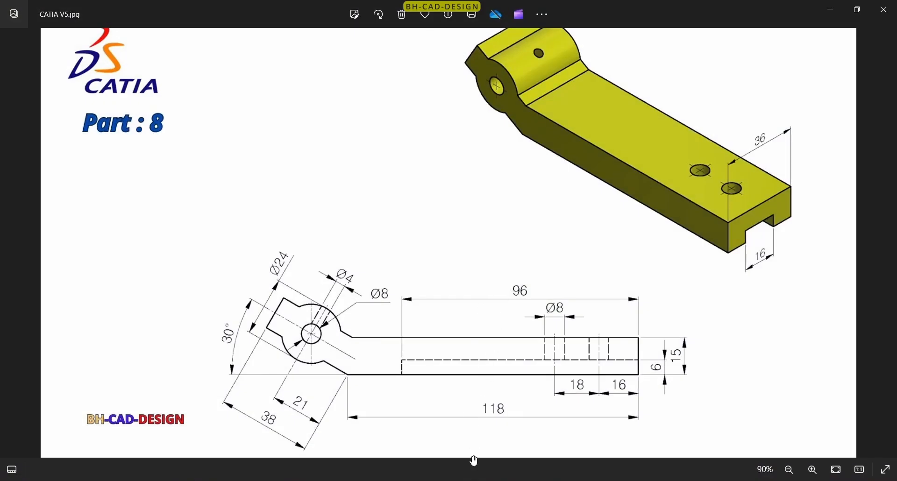
click(473, 480)
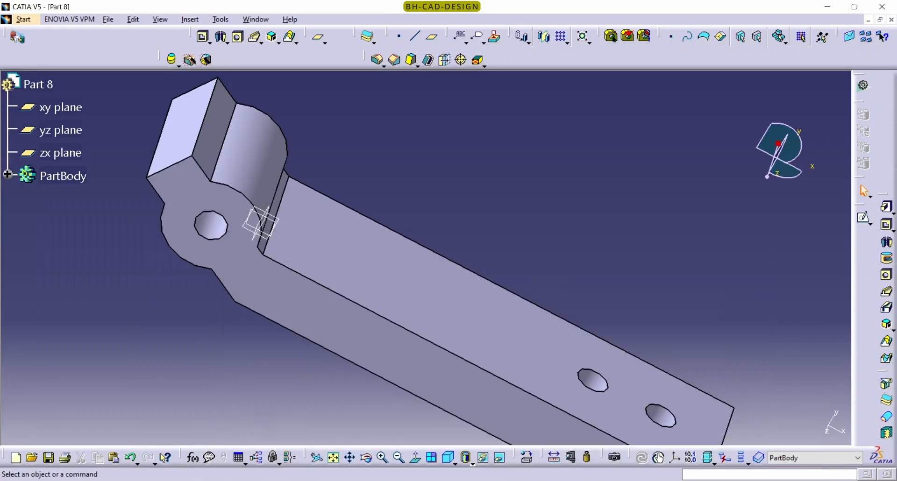
middle_drag(212, 310, 363, 300)
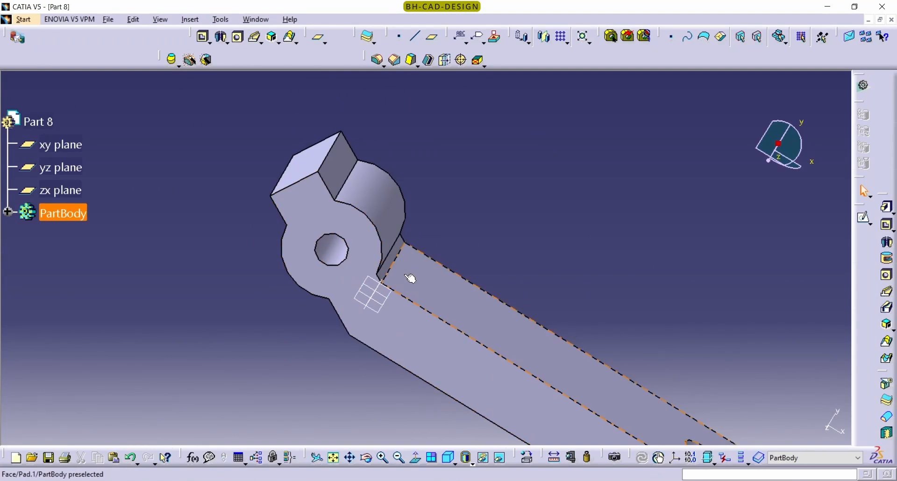
click(436, 43)
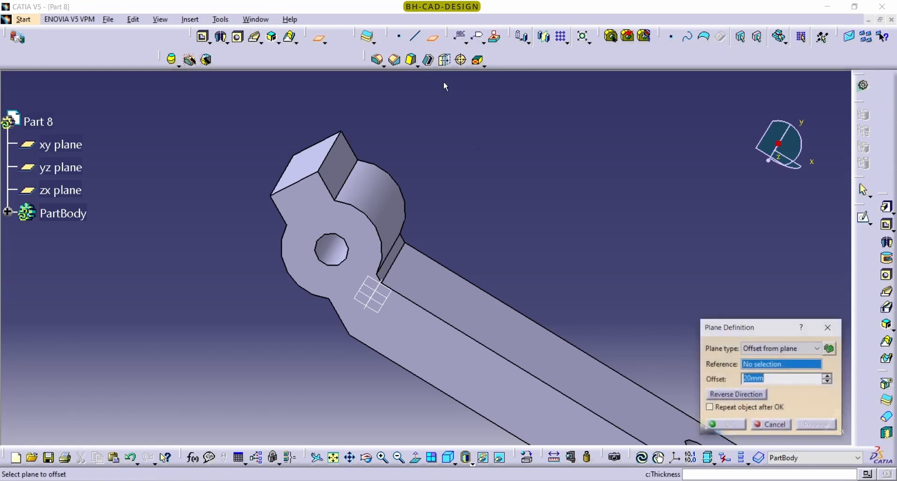
click(782, 349)
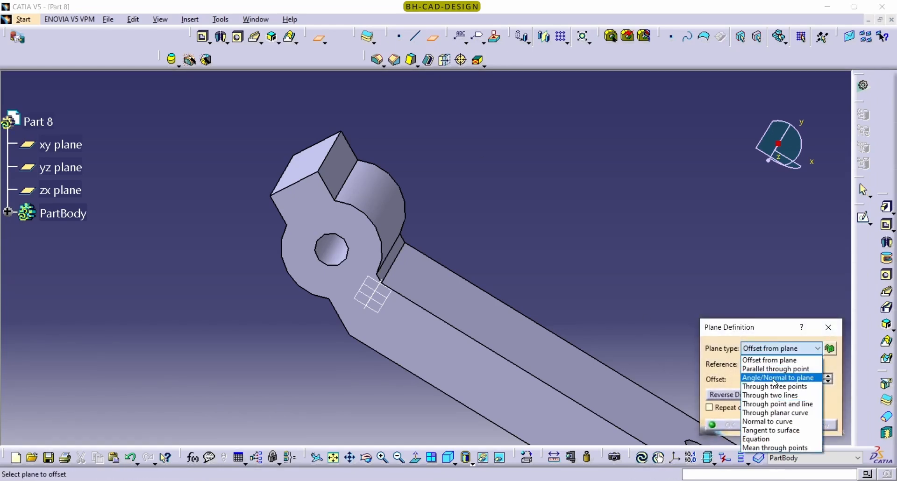
click(774, 378)
middle_drag(445, 301, 414, 366)
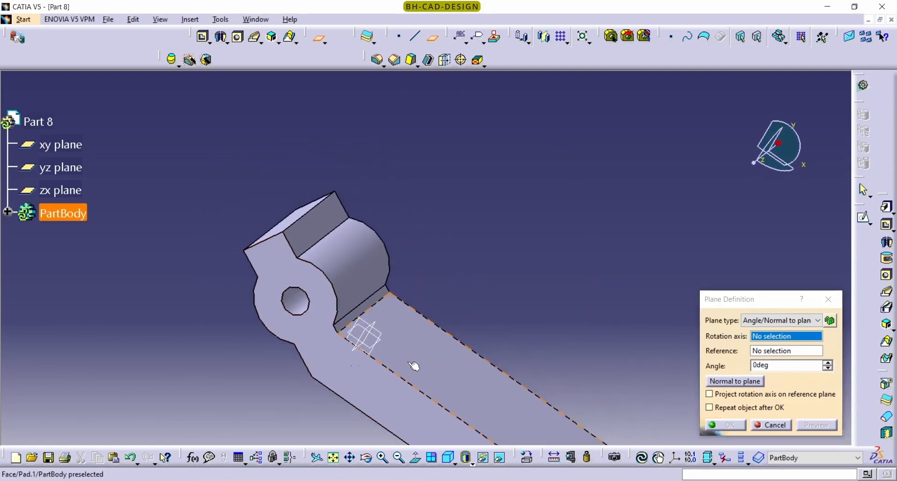
middle_drag(405, 292, 406, 269)
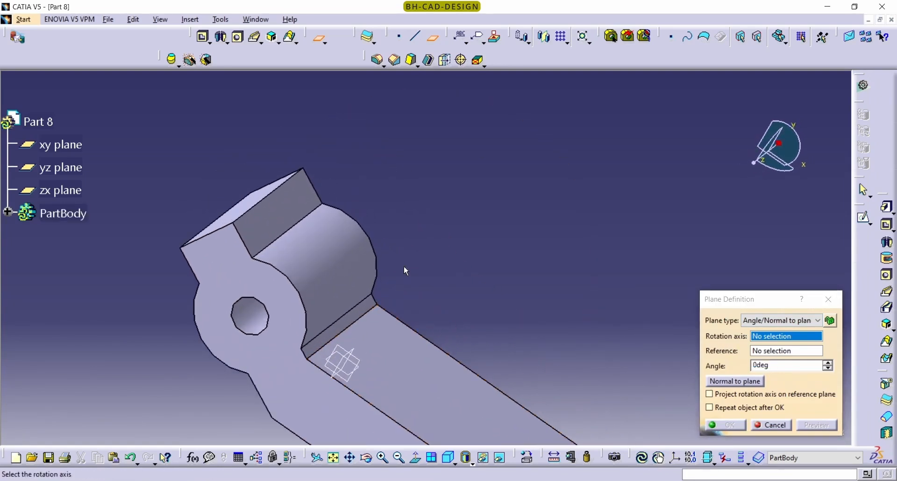
click(352, 331)
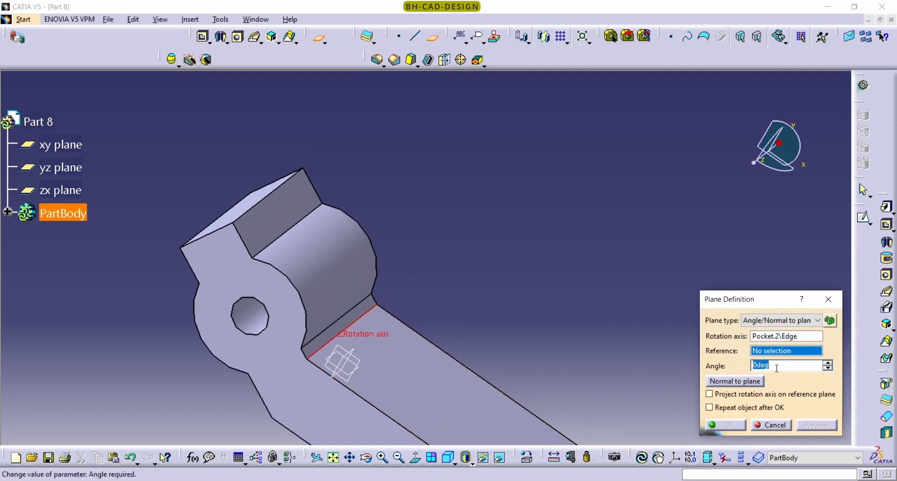
click(355, 377)
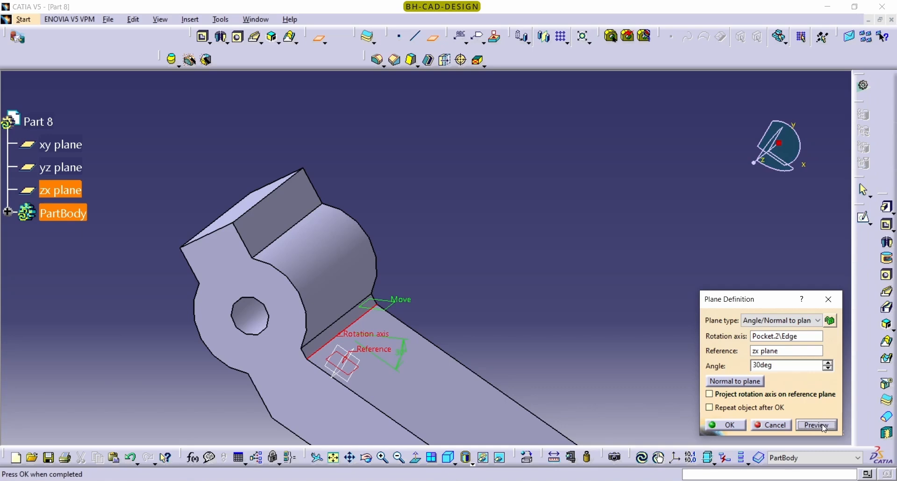
Set the plane's angle to 150 degrees, preview it and create the plane.
drag(791, 367, 701, 368)
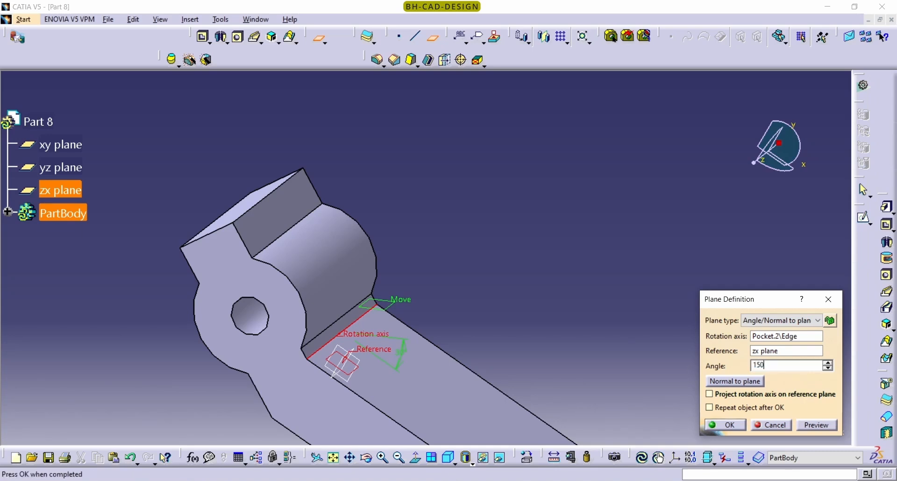
click(828, 423)
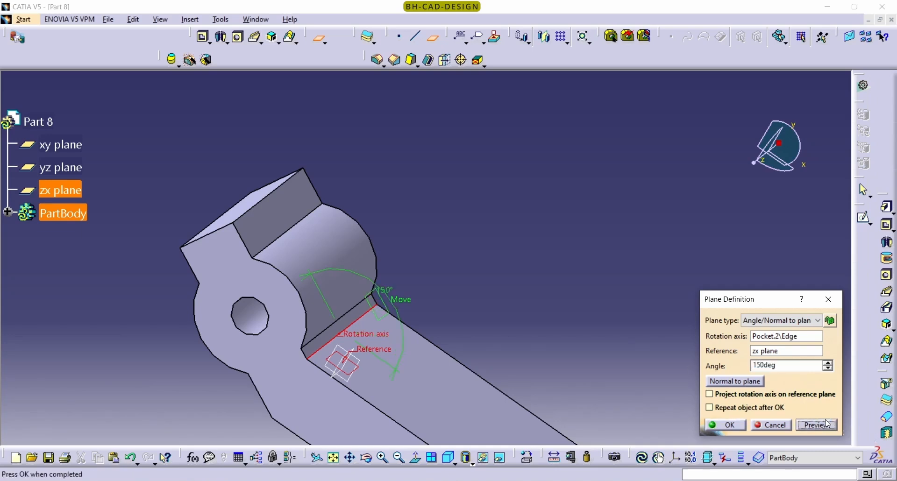
click(726, 425)
Open a sketch on the new angled plane and draw a circle about 8 mm in diameter over the hinge barrel.
middle_drag(481, 279, 348, 314)
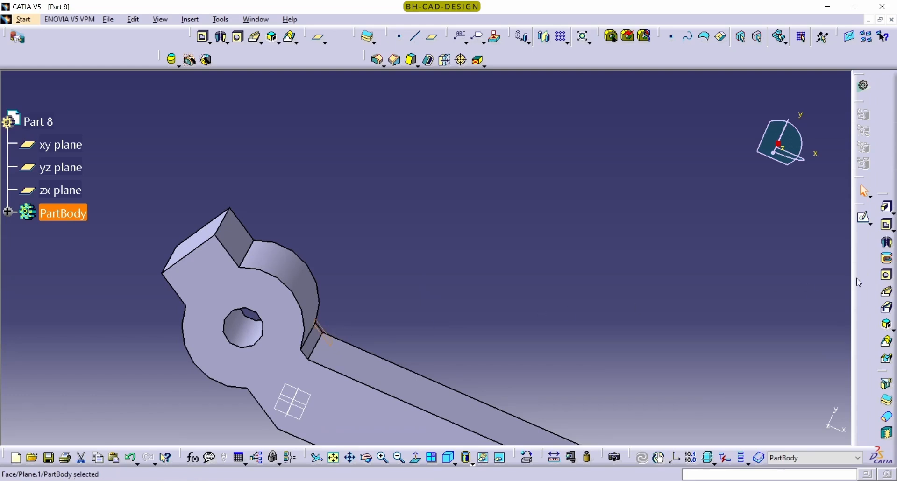
click(865, 218)
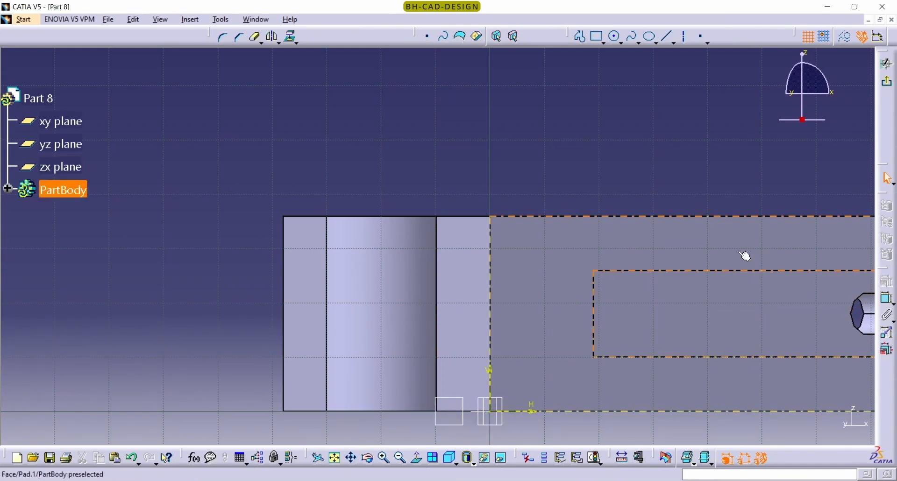
click(615, 36)
click(374, 322)
click(395, 306)
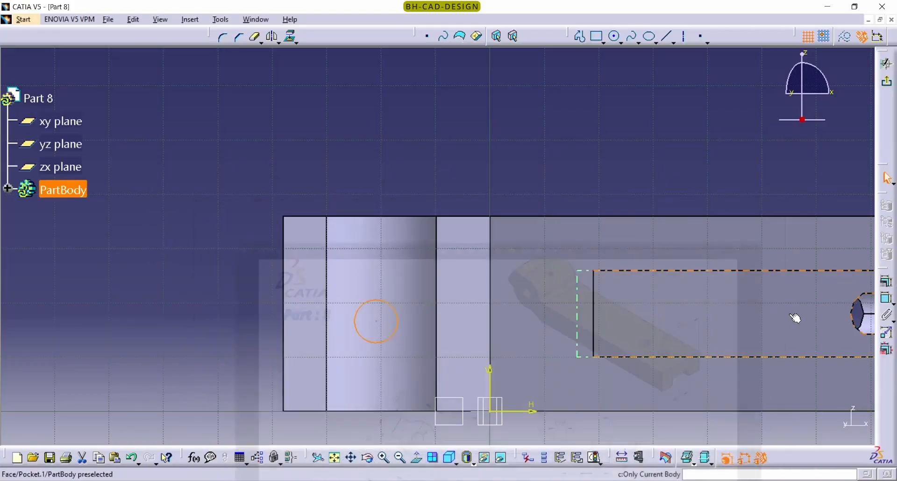
Dimension the circle over the hinge barrel and set its diameter to 4 mm.
click(886, 297)
click(394, 308)
click(410, 156)
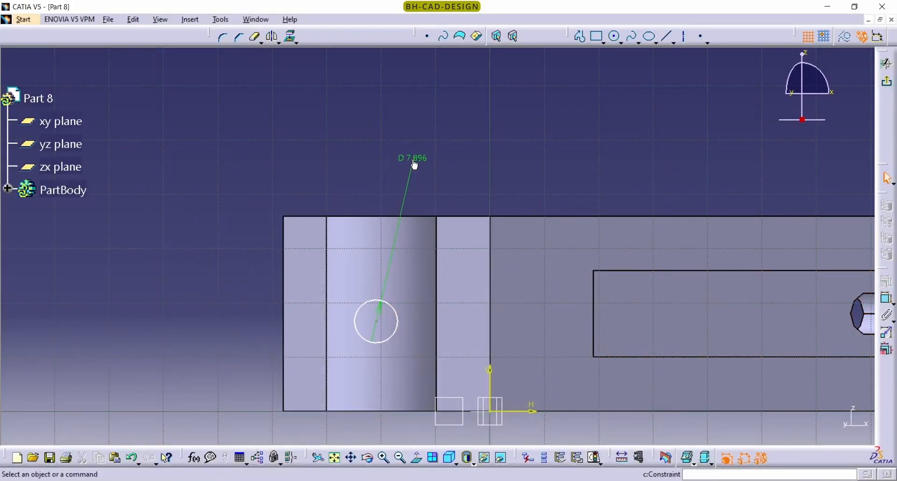
double_click(412, 159)
text(4)
key(Return)
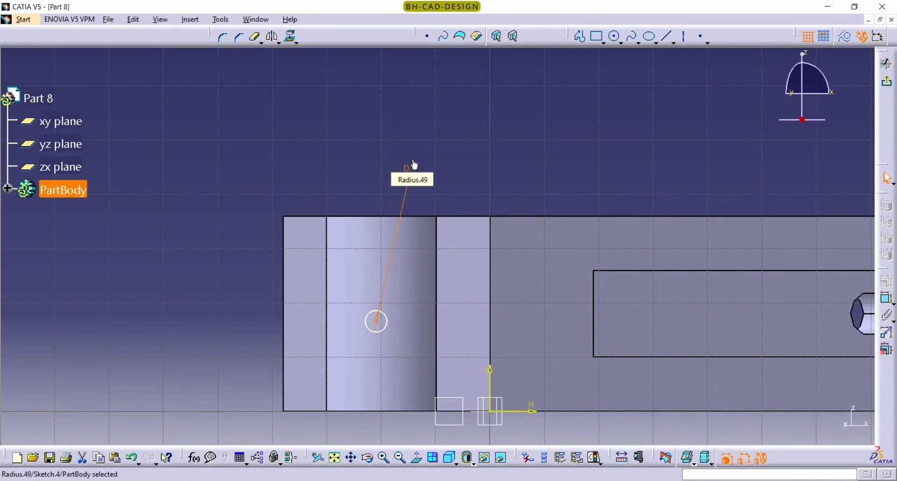
Draw a horizontal construction line across the hinge barrel and constrain it symmetric between the barrel's two end edges.
click(668, 36)
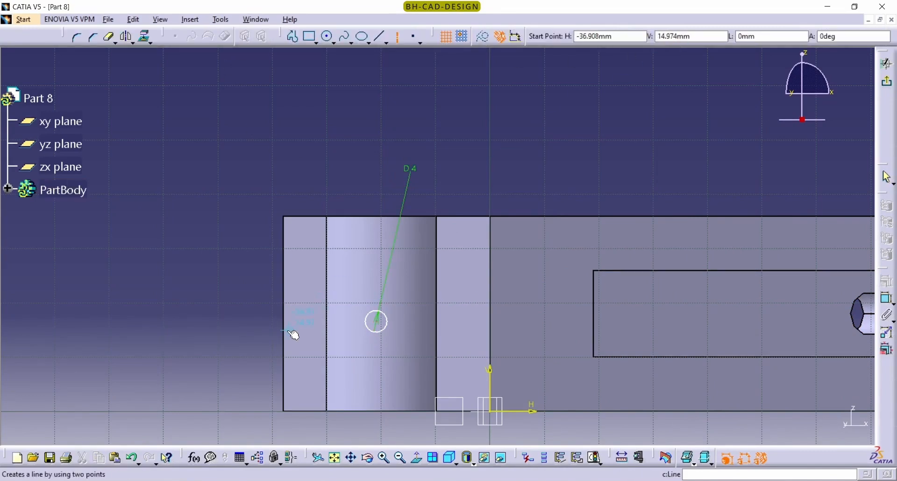
click(298, 324)
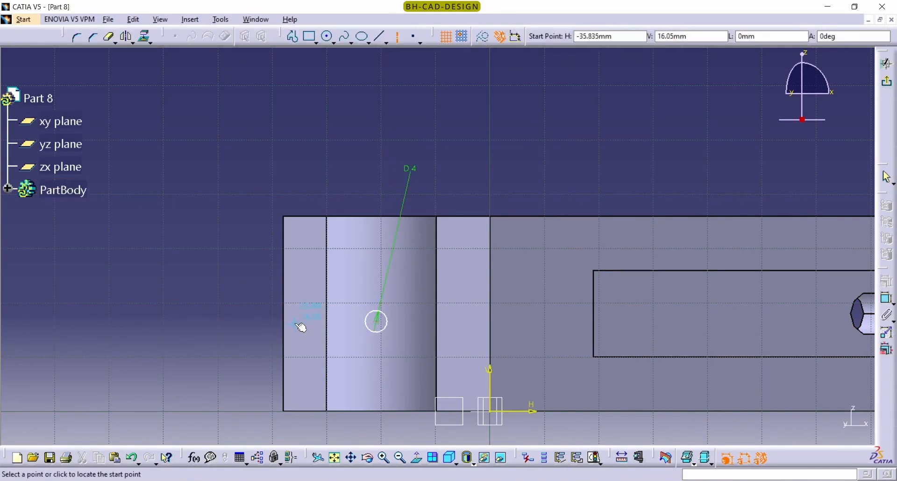
click(464, 324)
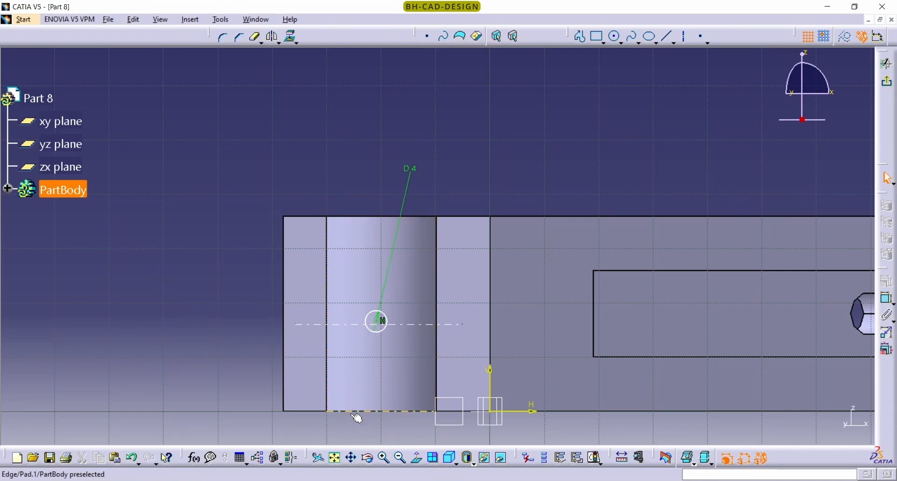
ctrl+click(354, 217)
ctrl+click(352, 328)
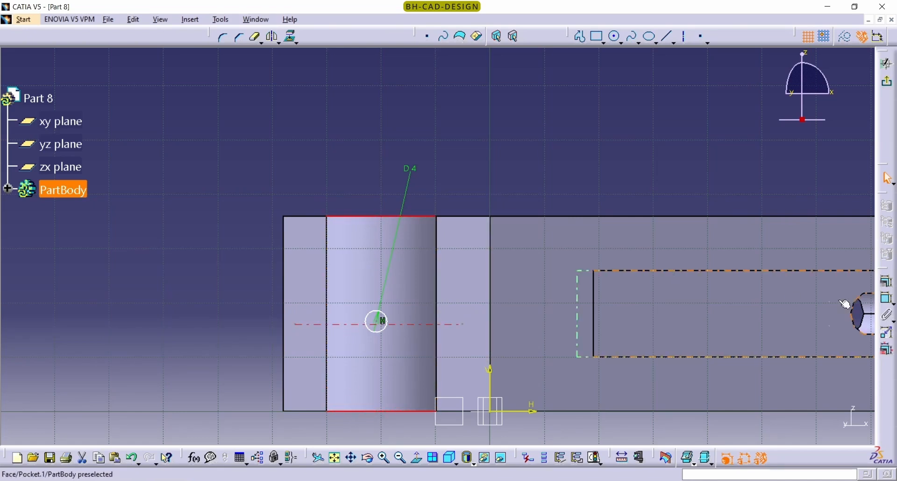
click(885, 282)
click(742, 383)
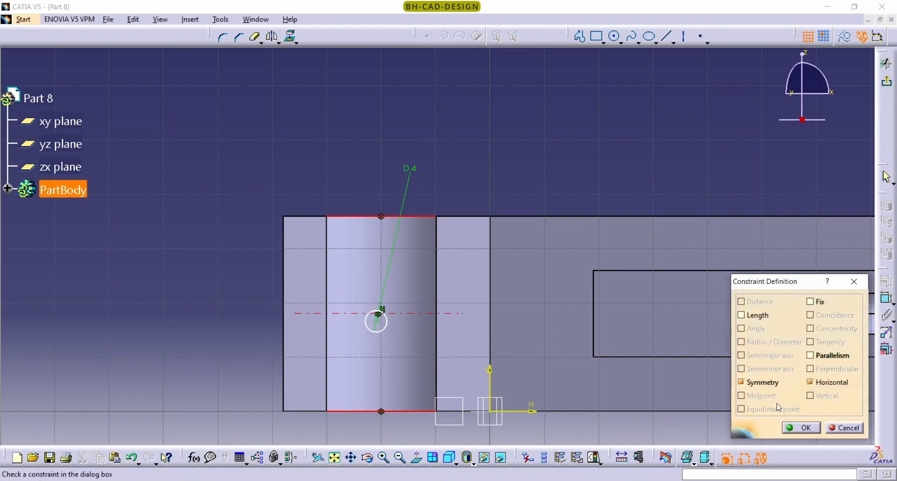
click(802, 428)
Constrain the 4 mm circle's centre coincident with the horizontal construction line.
mouse_move(374, 318)
ctrl+middle_down()
mouse_move(340, 361)
mouse_move(359, 385)
ctrl+middle_up()
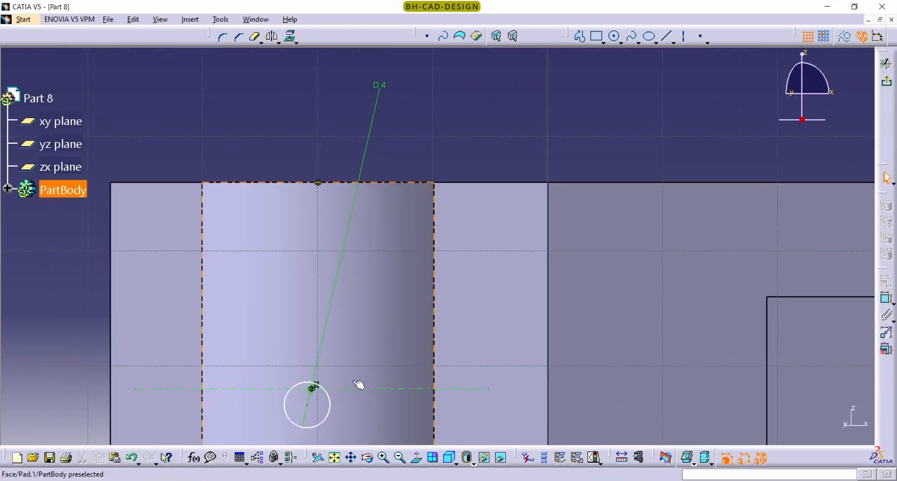
click(307, 405)
ctrl+click(405, 389)
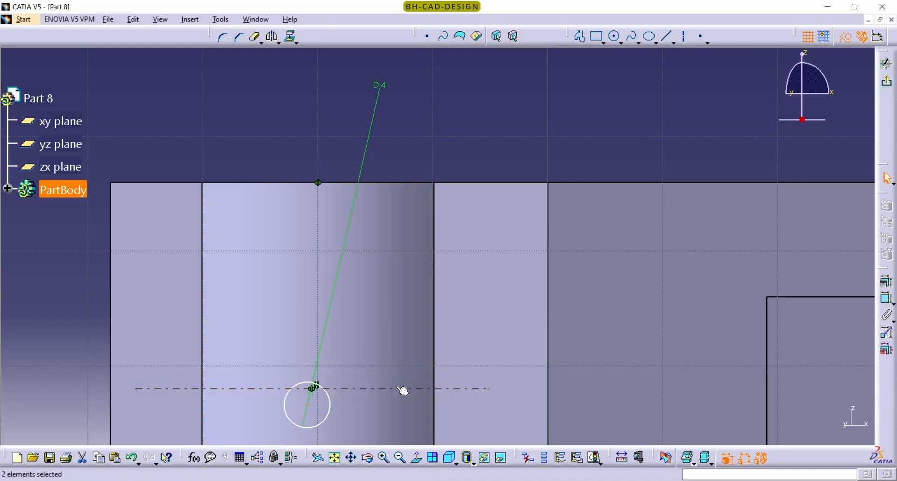
click(884, 281)
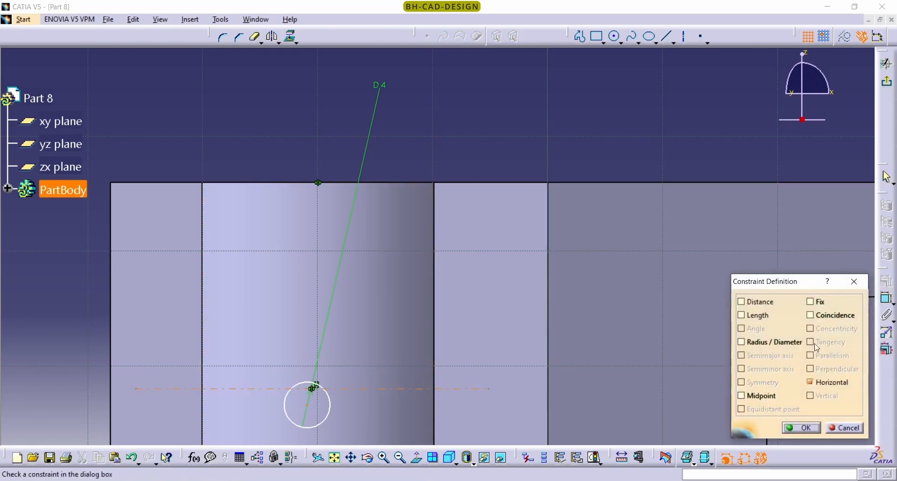
click(822, 317)
click(805, 431)
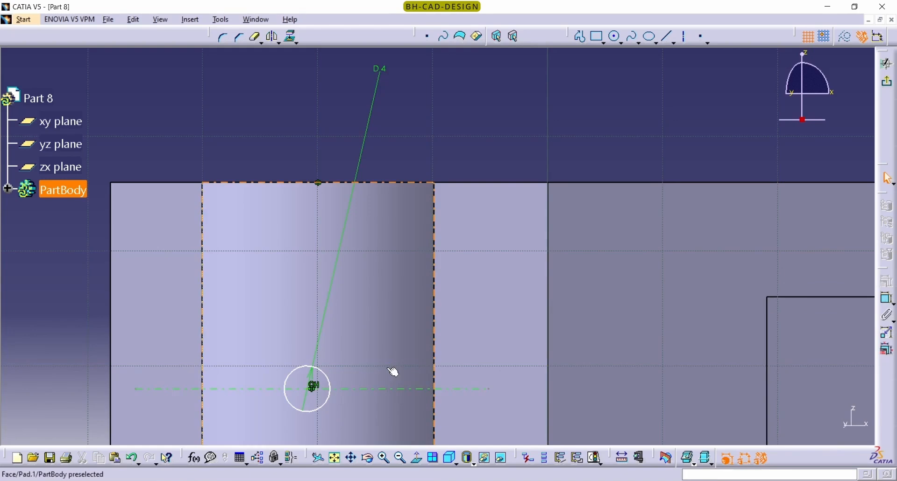
Check the reference drawing and dimension the 4 mm circle from the arm's outer end edge, setting the distance to 17 mm.
mouse_move(394, 400)
middle_down()
mouse_move(395, 311)
mouse_move(430, 392)
mouse_move(425, 336)
middle_up()
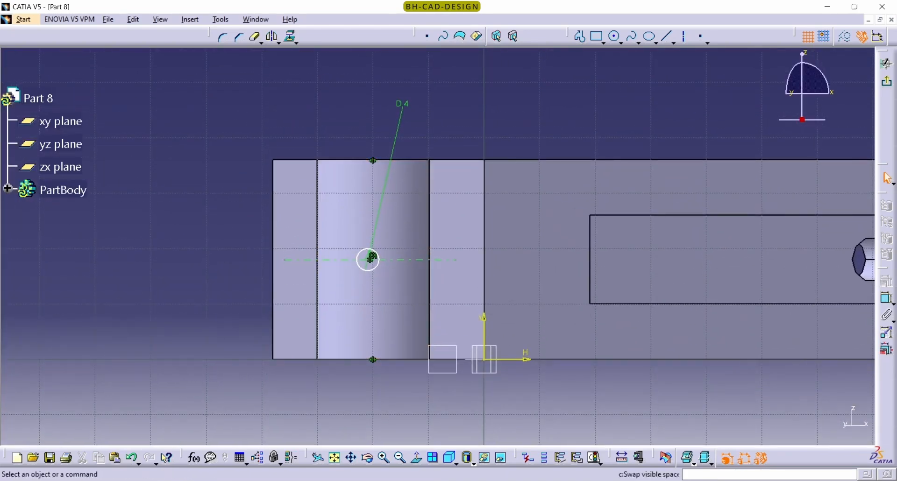
click(507, 480)
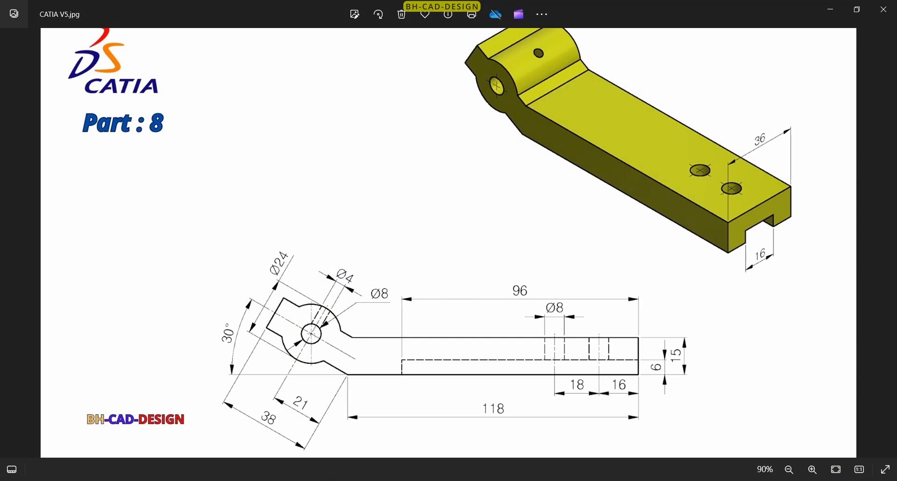
click(507, 480)
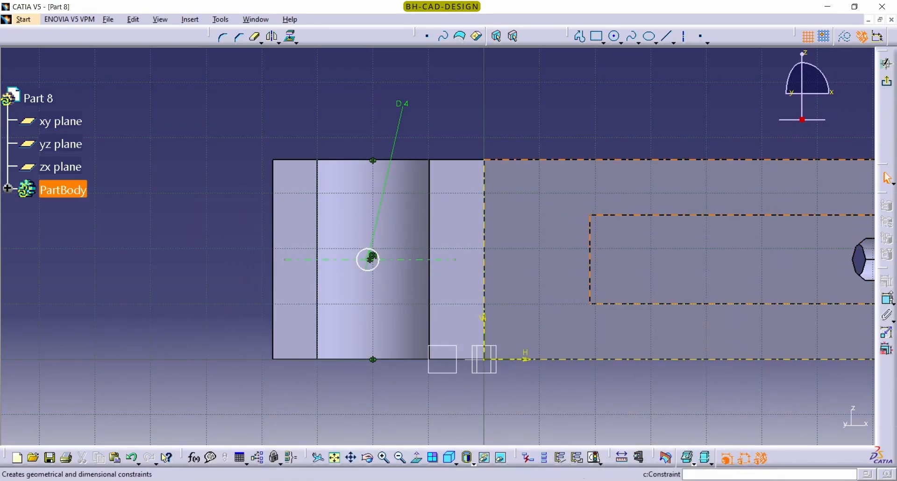
click(889, 302)
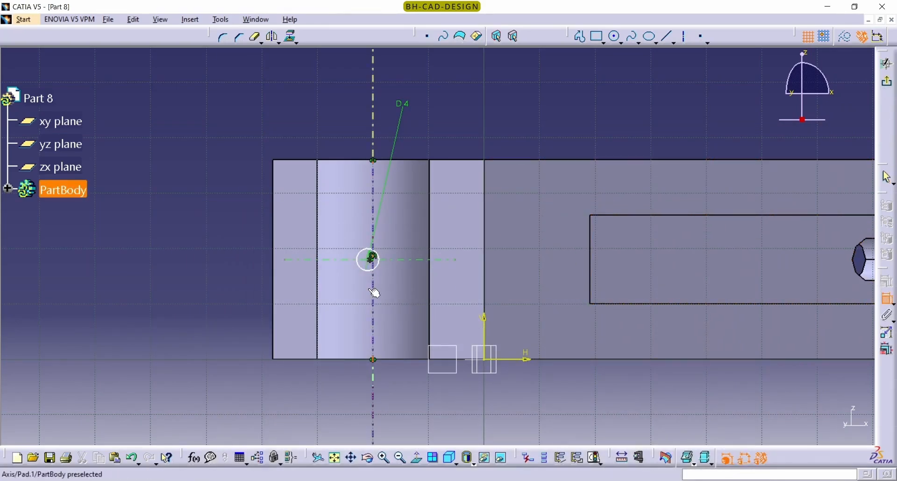
middle_drag(369, 289, 376, 220)
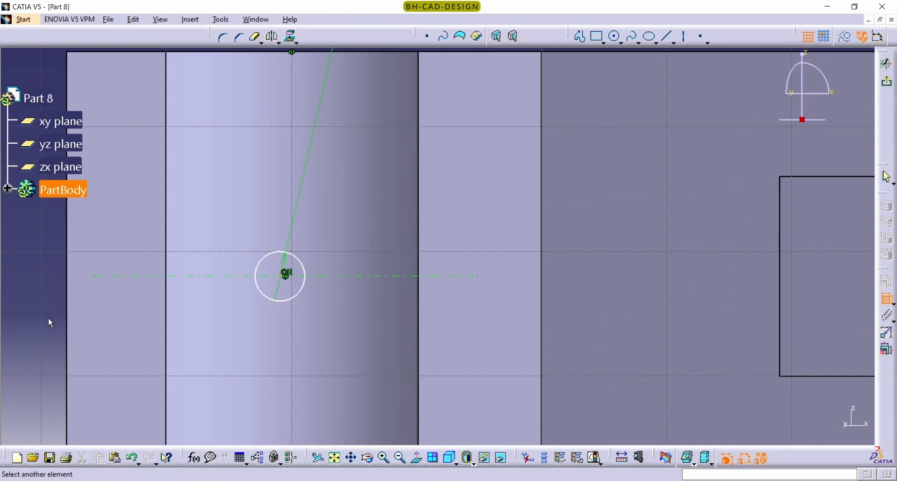
click(69, 320)
double_click(144, 202)
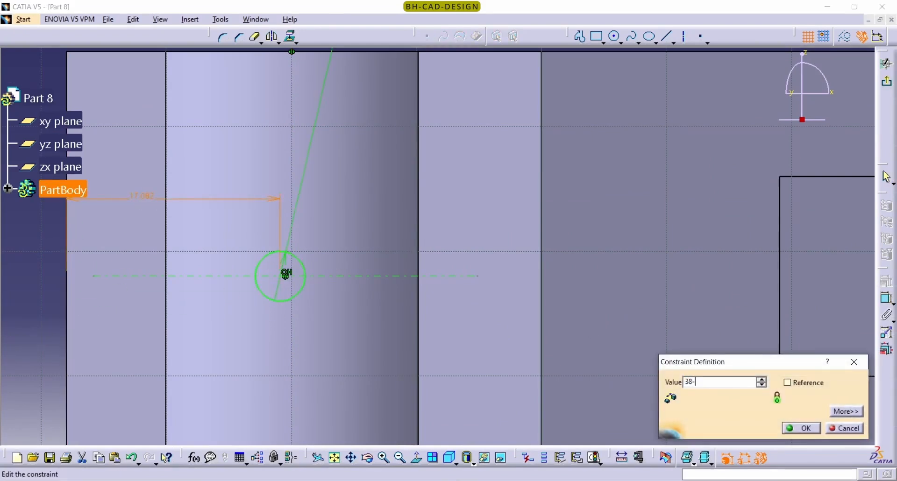
key(Return)
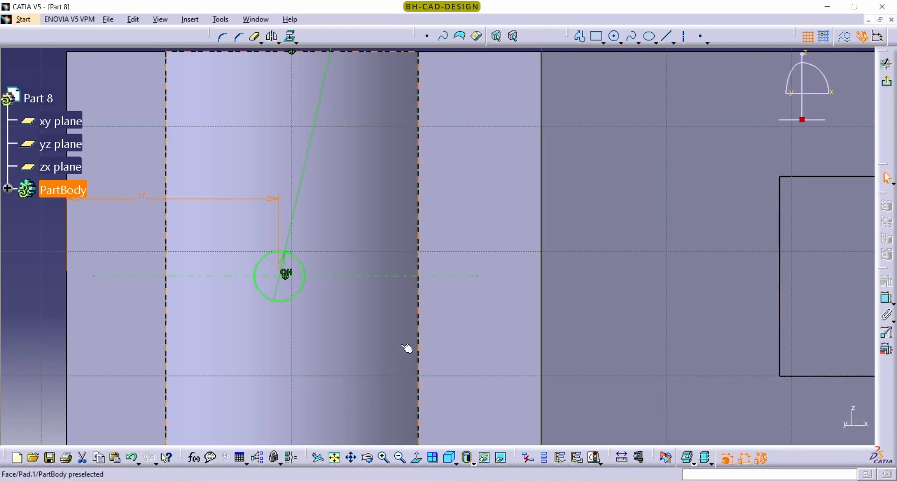
Exit the sketch and cut its 4 mm circle as a pocket through the hinge barrel with the limit type Up to last.
middle_drag(336, 298, 332, 370)
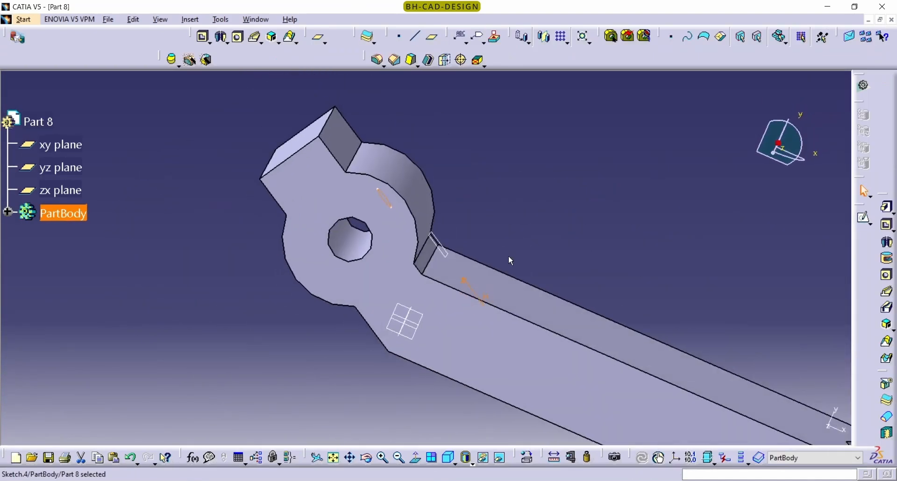
middle_drag(426, 270, 460, 279)
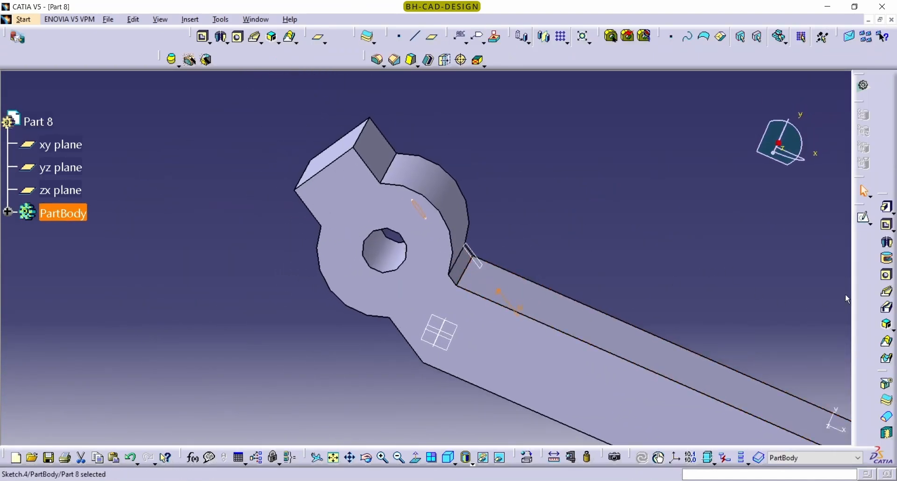
click(890, 226)
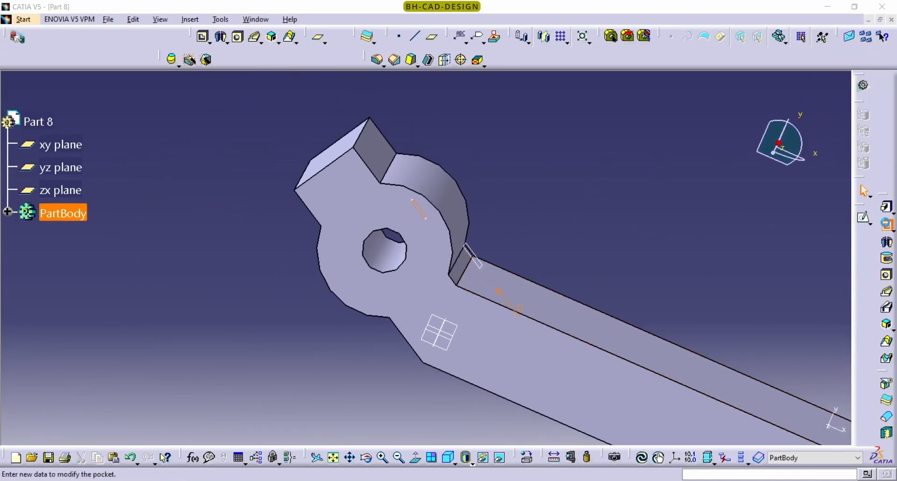
middle_drag(447, 261, 390, 308)
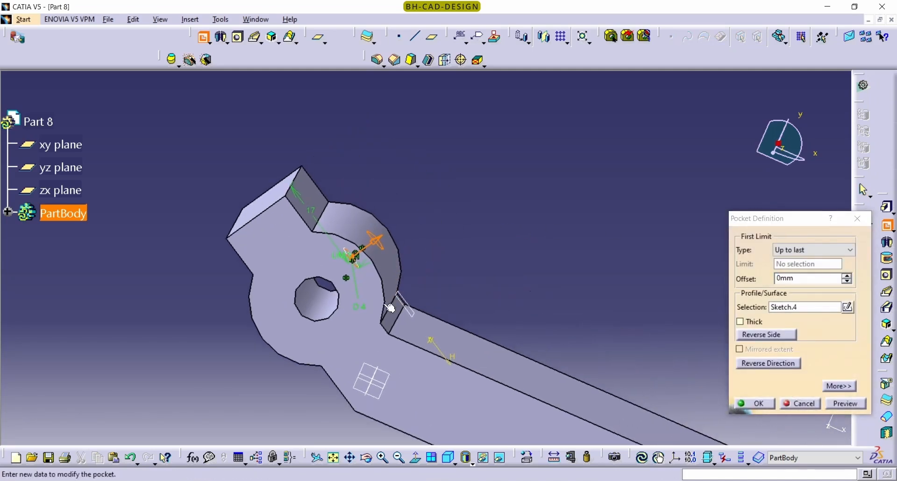
click(745, 406)
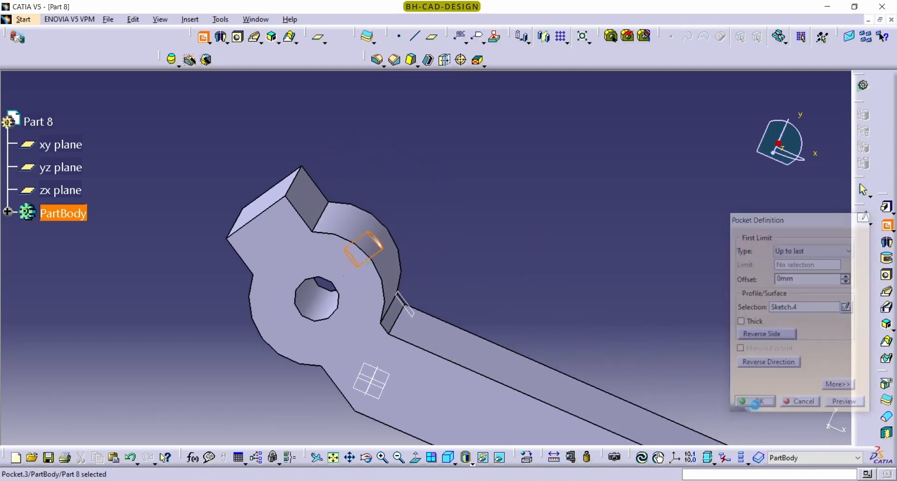
Edit the 4 mm hole's pocket and set its second limit type to Up to next.
middle_drag(427, 257, 427, 342)
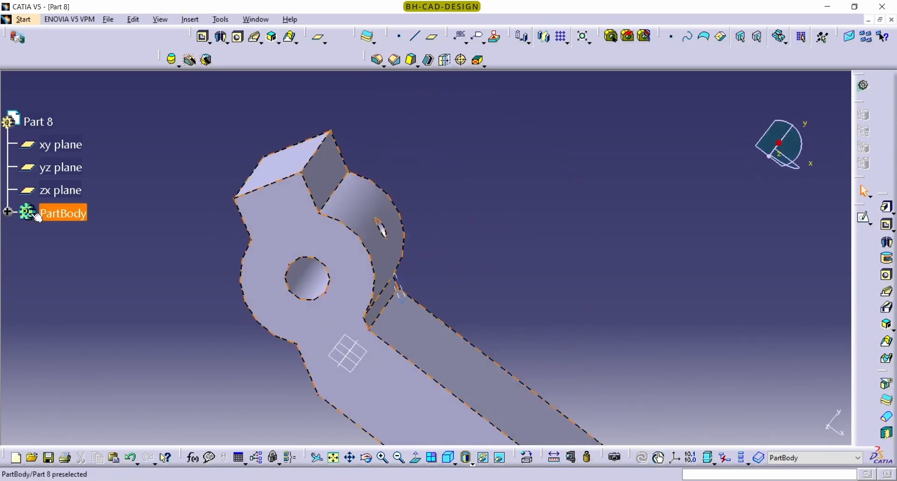
click(8, 211)
double_click(89, 398)
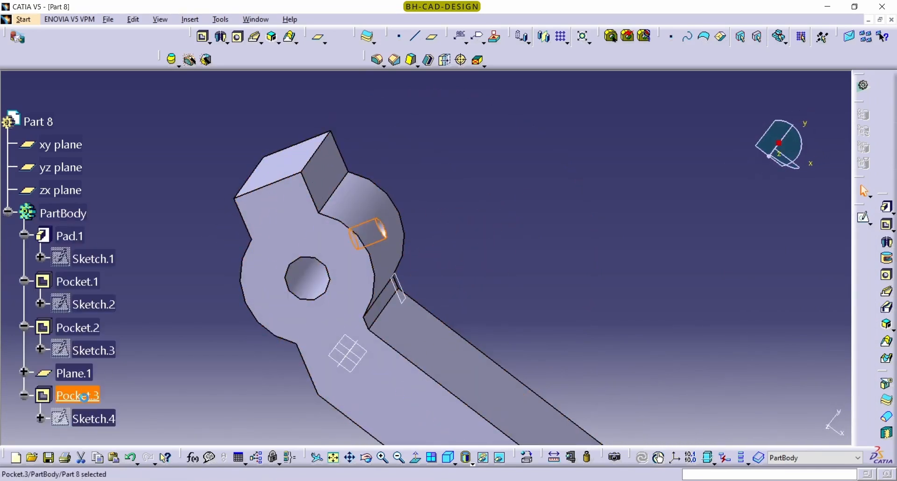
click(840, 387)
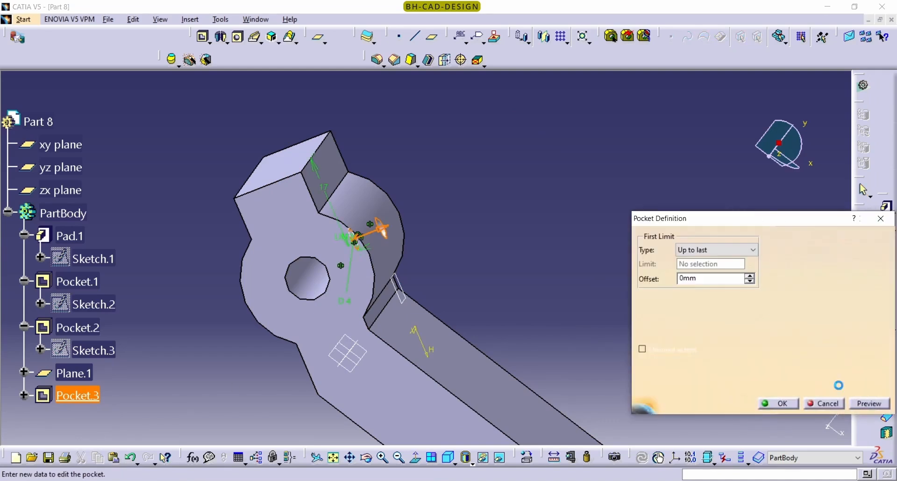
click(833, 252)
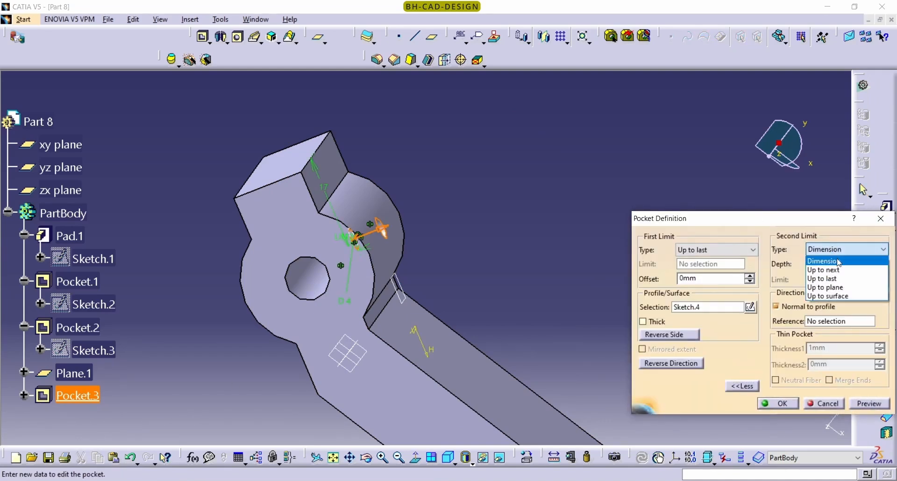
click(841, 270)
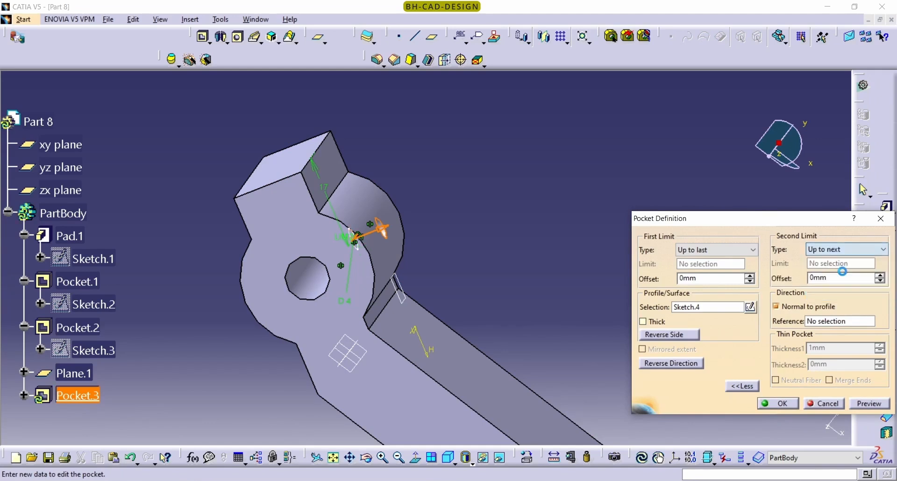
click(779, 405)
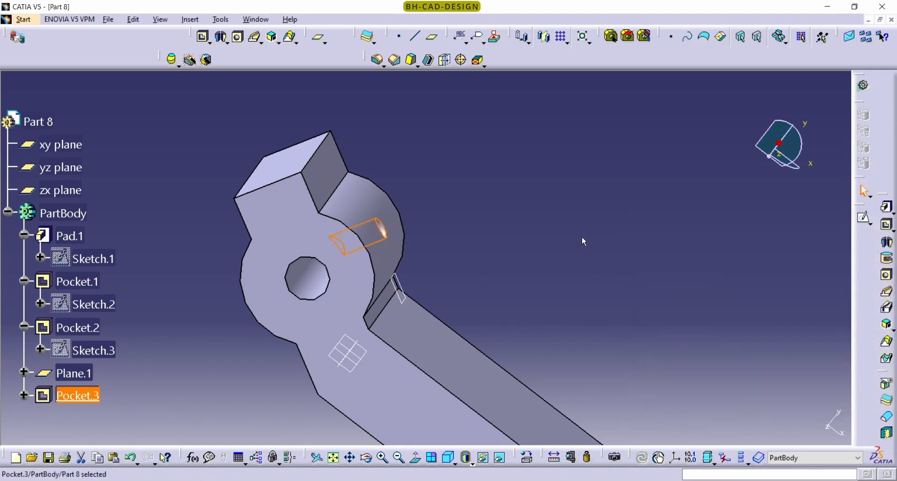
Compare the part with the reference drawing and hide the xy, yz and zx planes and the angled plane.
middle_drag(585, 242, 374, 349)
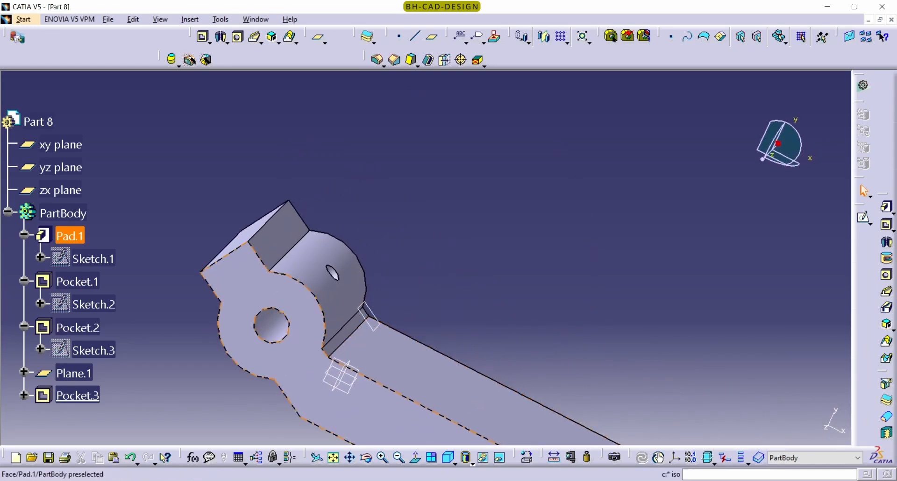
key(alt+Tab)
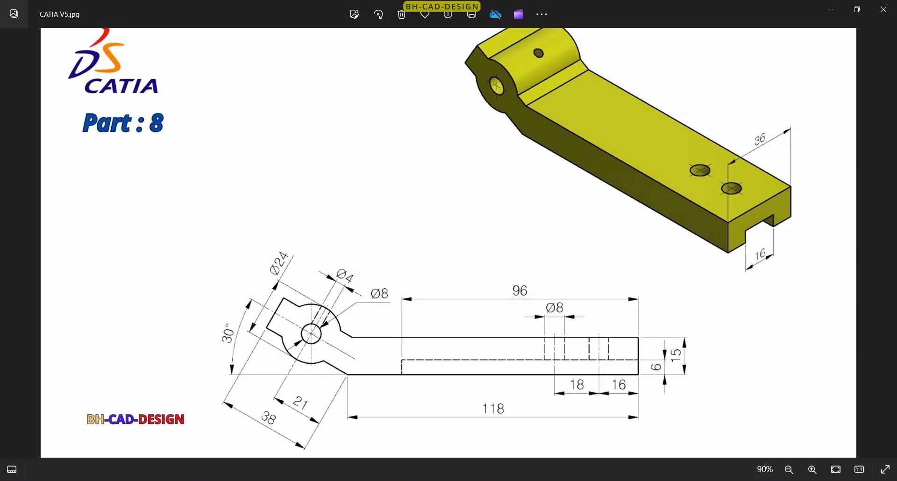
key(alt+Tab)
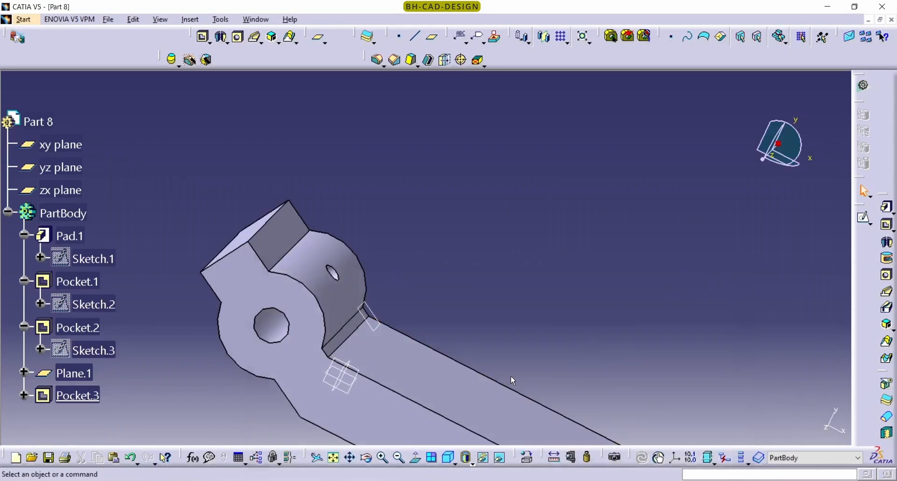
middle_drag(504, 380, 416, 223)
middle_drag(484, 277, 477, 344)
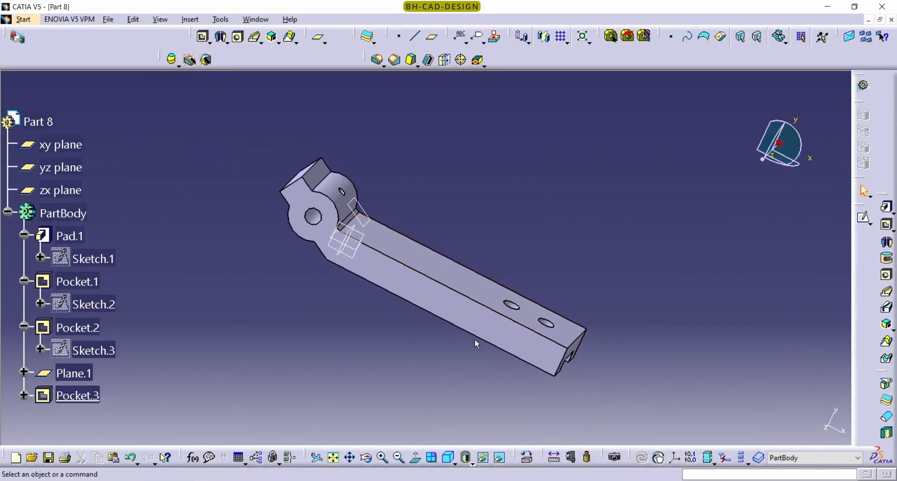
middle_drag(400, 318, 344, 234)
click(308, 215)
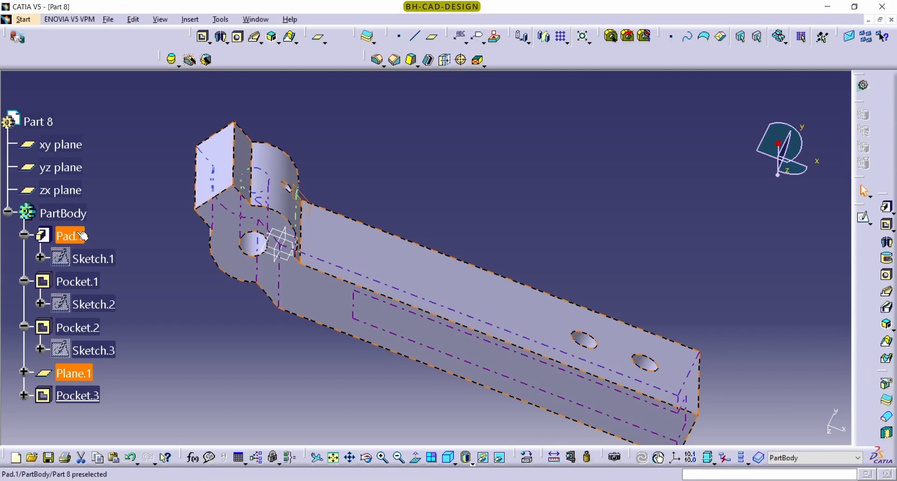
ctrl+click(60, 183)
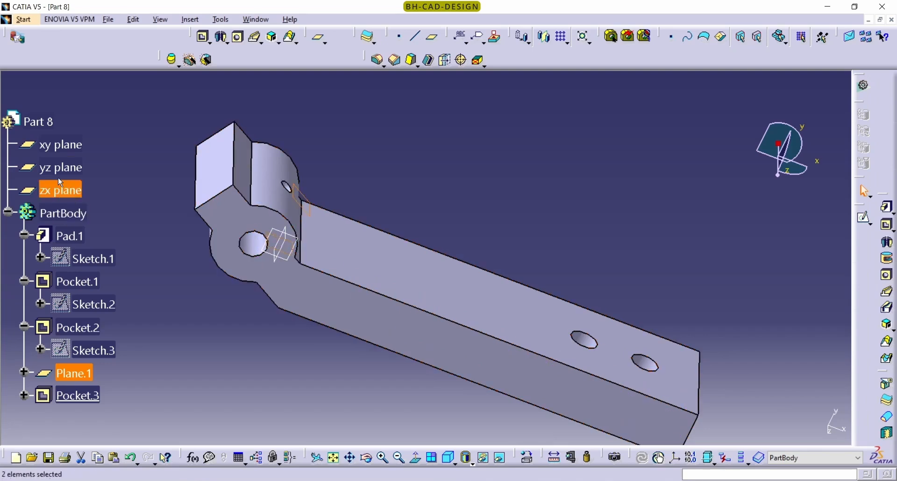
right_click(66, 149)
click(123, 179)
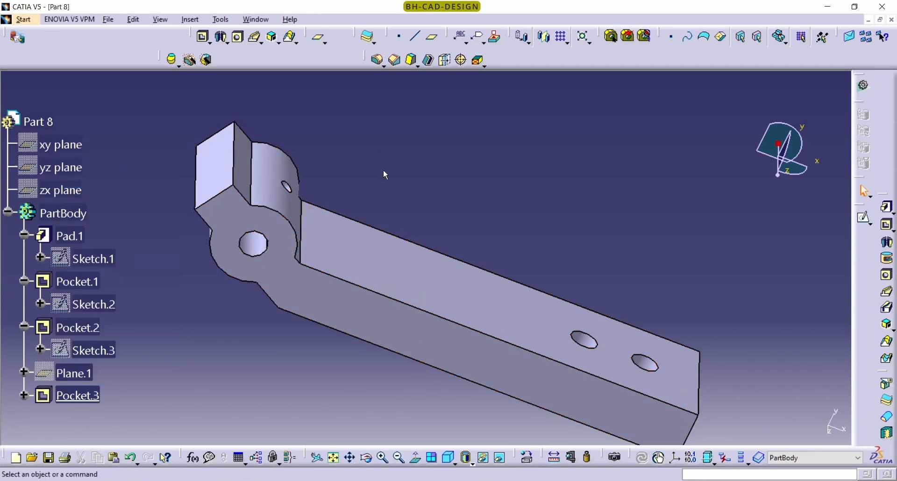
Change the fill color of the PartBody to yellow in its graphic properties.
right_click(52, 213)
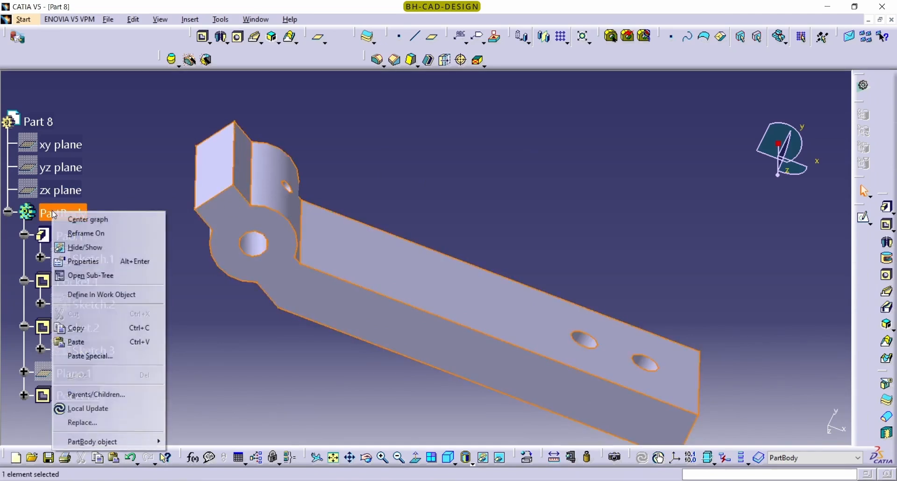
click(84, 261)
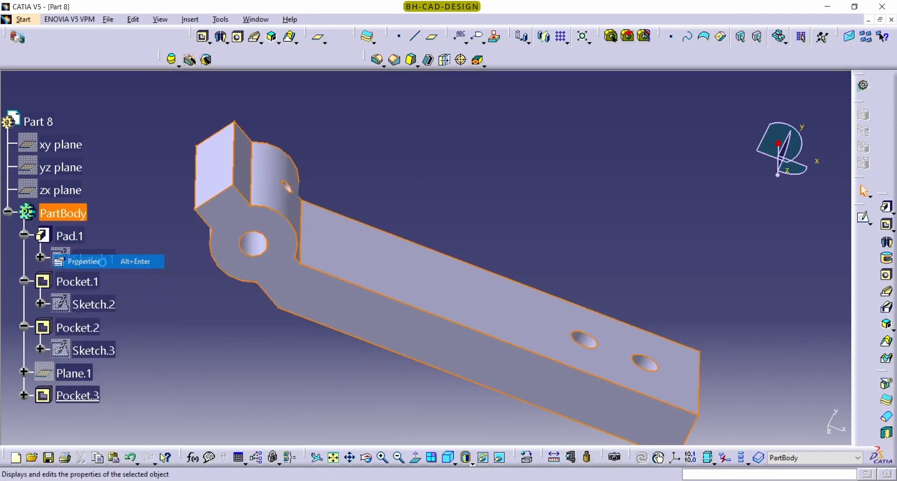
click(703, 165)
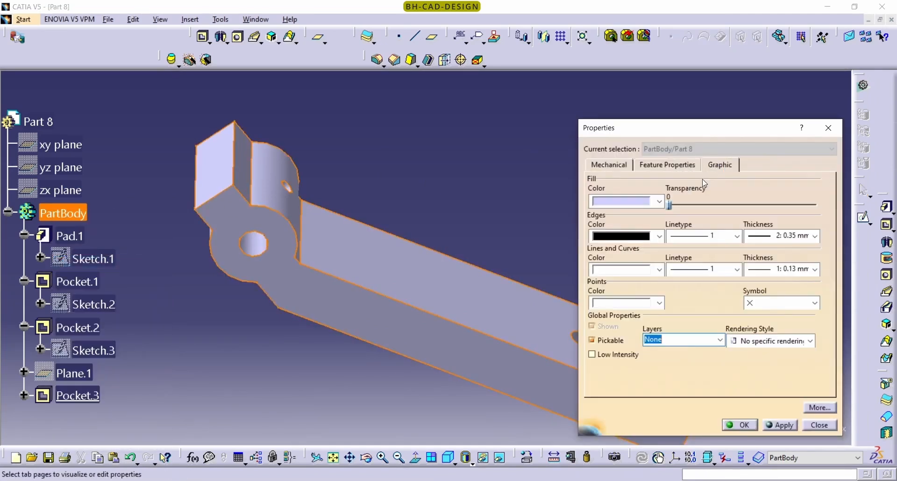
click(660, 202)
click(633, 240)
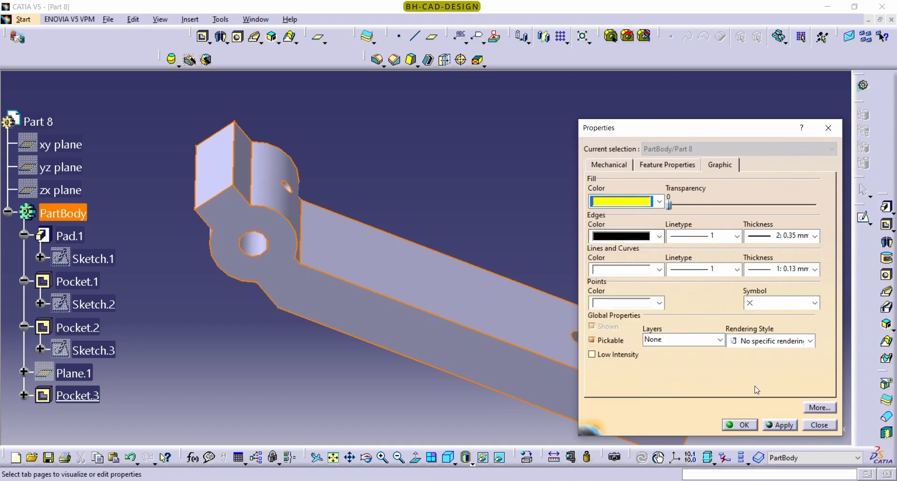
click(781, 424)
click(741, 425)
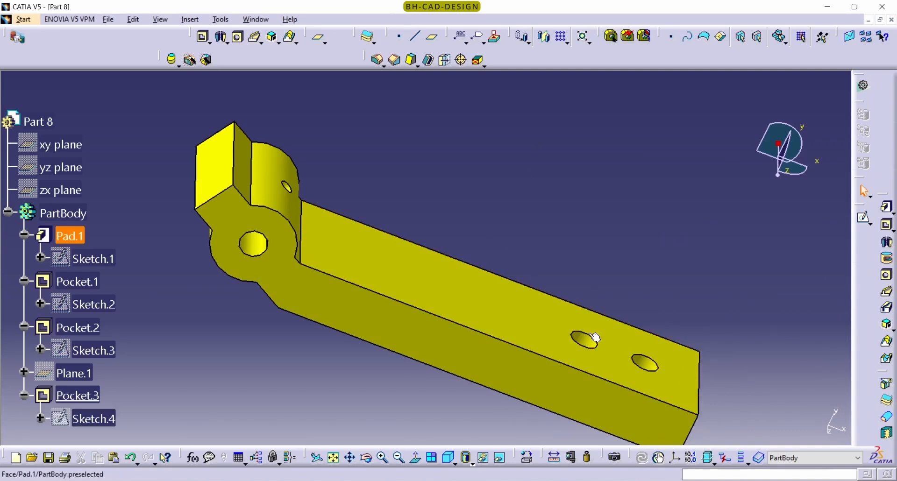
Collapse the PartBody branch in the specification tree and inspect the finished part from another angle.
click(8, 213)
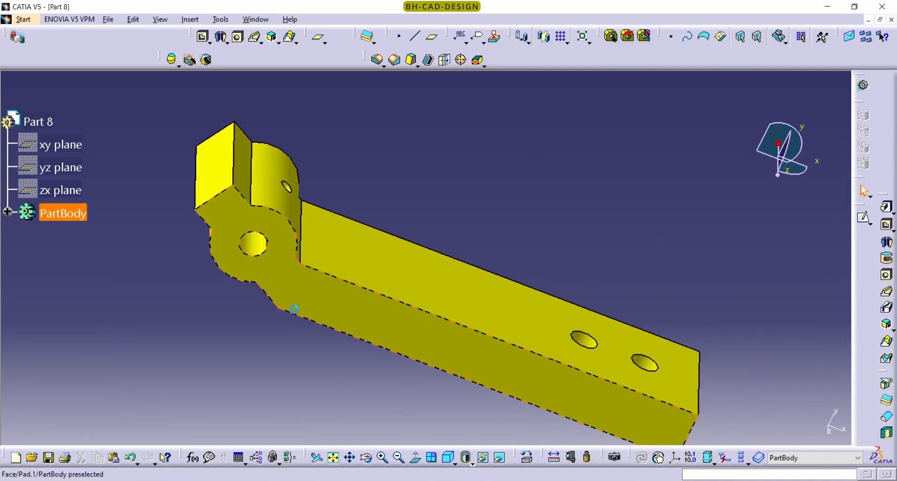
middle_drag(318, 348, 323, 401)
middle_drag(492, 351, 443, 338)
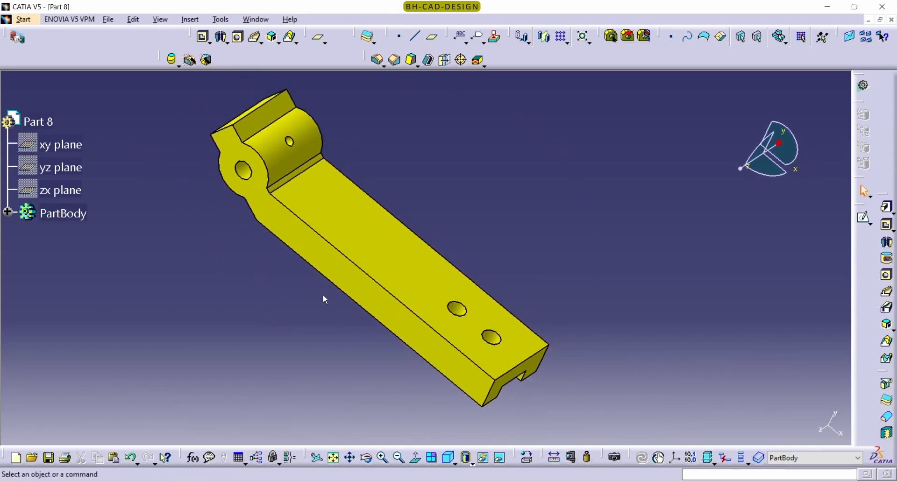